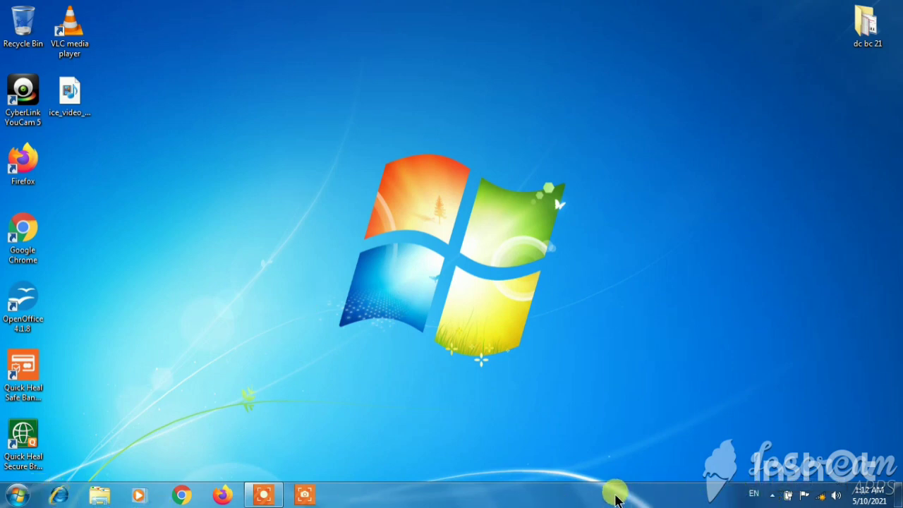
Examine the Start menu and the full list of installed programs, and close the menu
{"action": "left_click", "coordinate": [19, 495]}
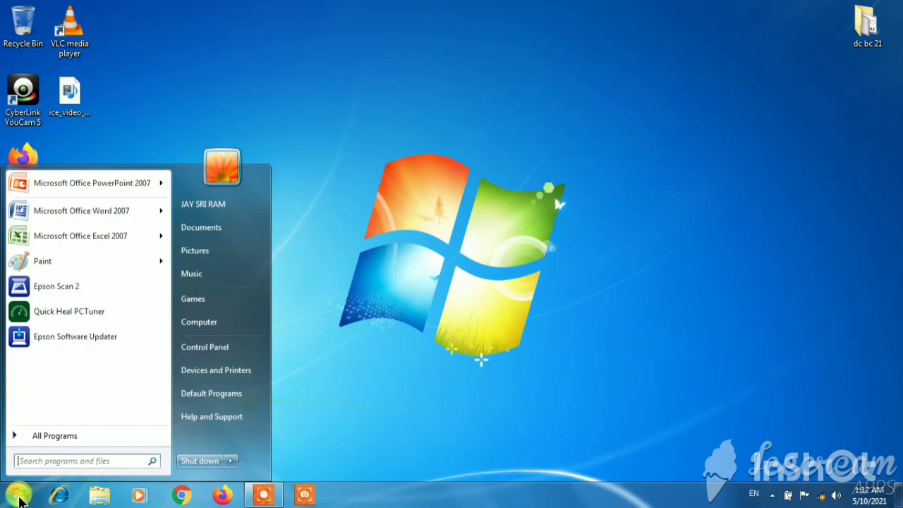
{"action": "left_click", "coordinate": [19, 499]}
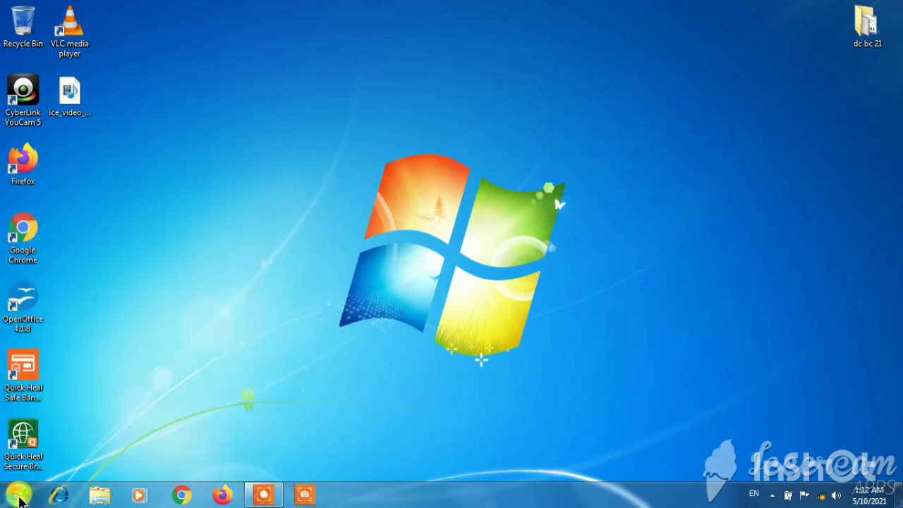
{"action": "left_click", "coordinate": [19, 499]}
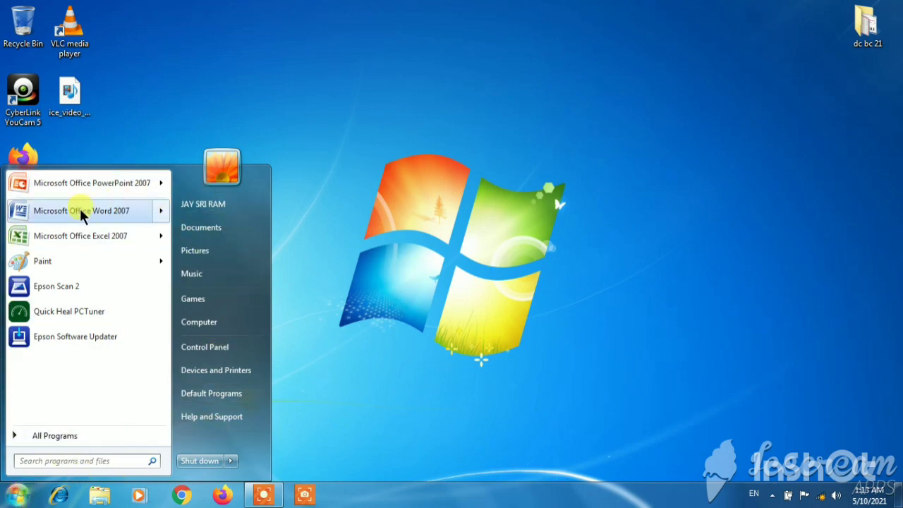
{"action": "left_click", "coordinate": [64, 436]}
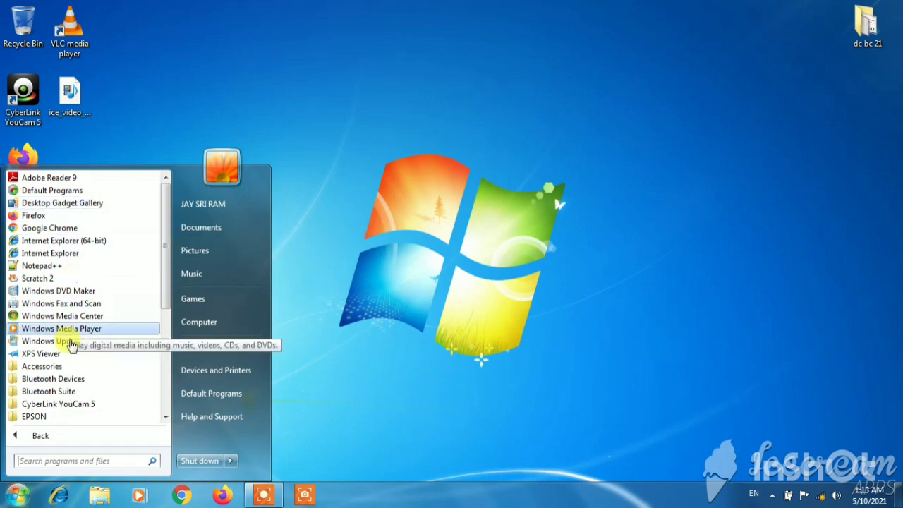
{"action": "scroll", "coordinate": [84, 283], "scroll_direction": "down", "scroll_amount": 5}
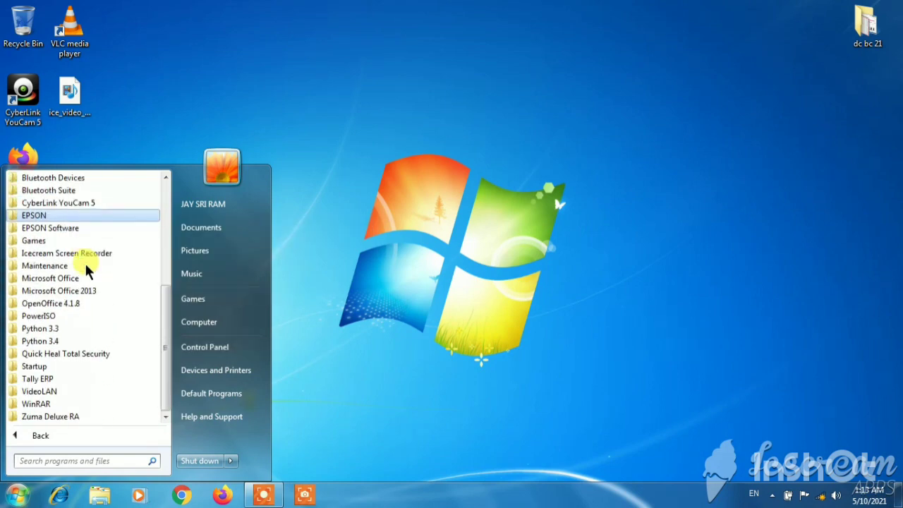
{"action": "scroll", "coordinate": [93, 357], "scroll_direction": "up", "scroll_amount": 5}
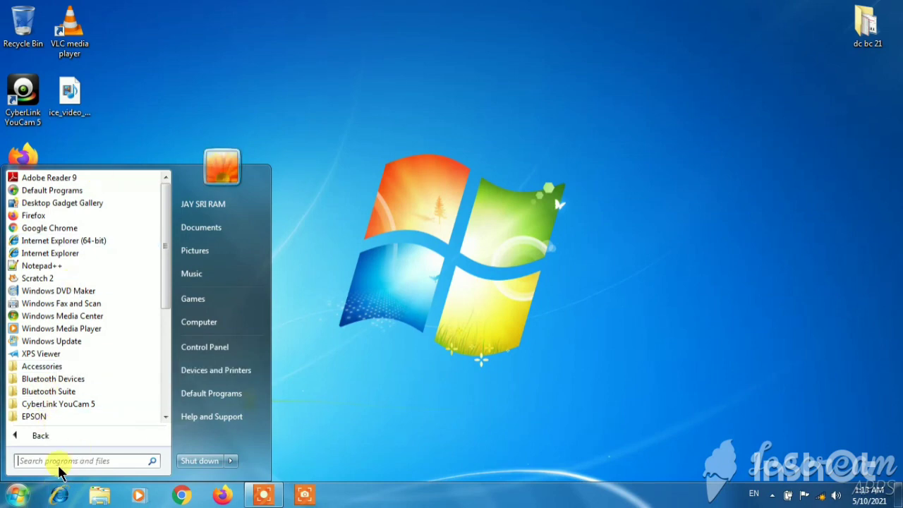
{"action": "left_click", "coordinate": [356, 421]}
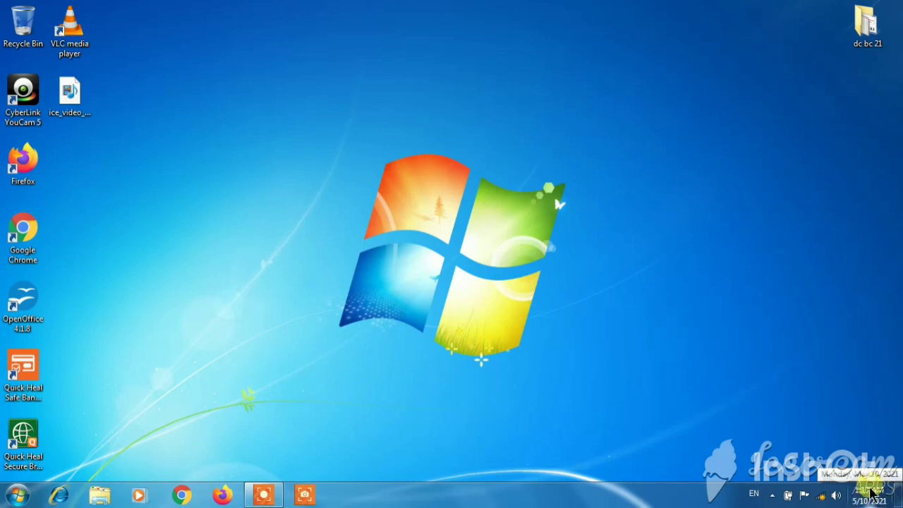
View the calendar and the date and time settings, and close the dialogs without changing anything
{"action": "mouse_move", "coordinate": [870, 501]}
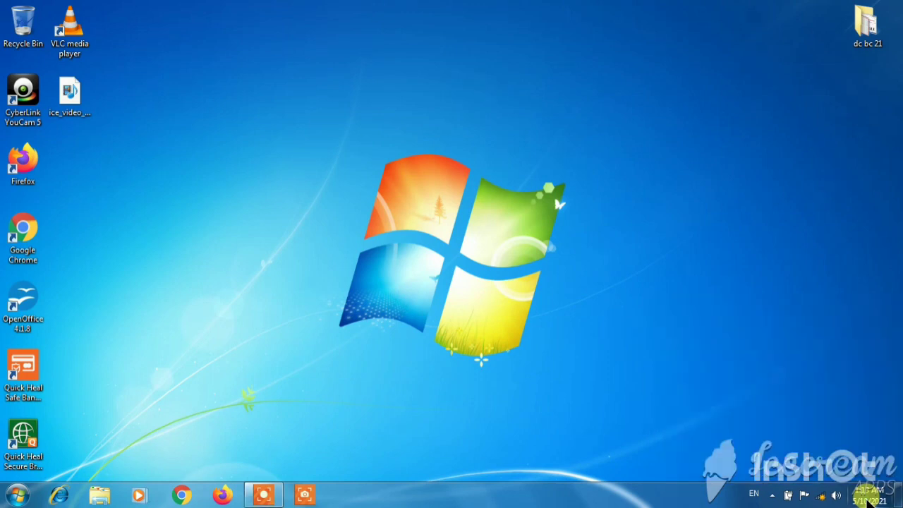
{"action": "left_click", "coordinate": [869, 498]}
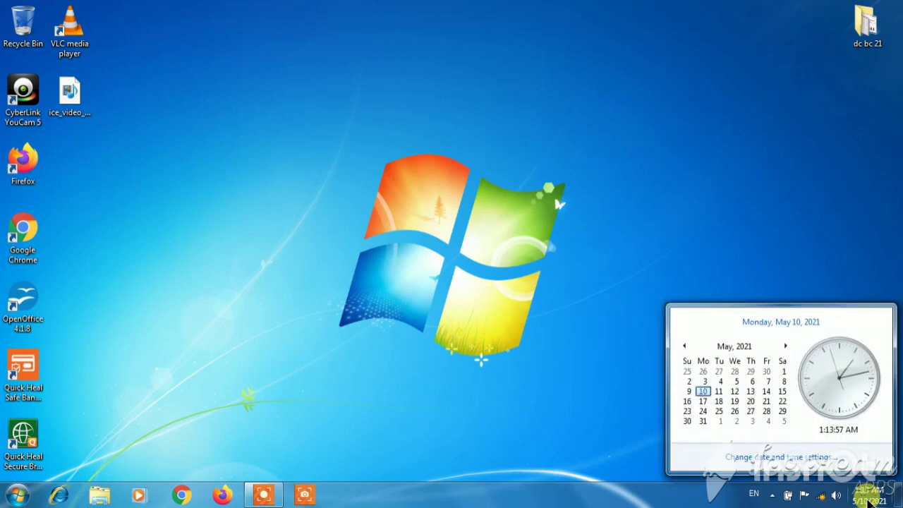
{"action": "left_click", "coordinate": [776, 457]}
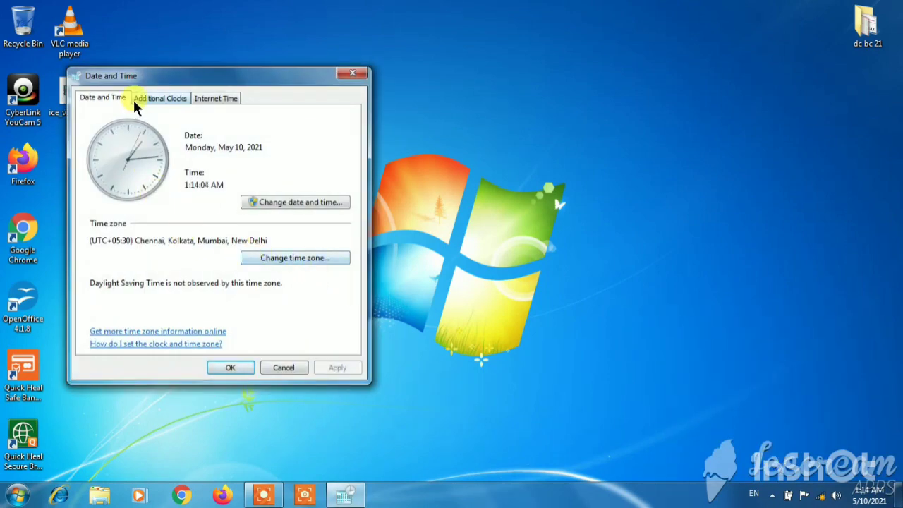
{"action": "left_click", "coordinate": [287, 202]}
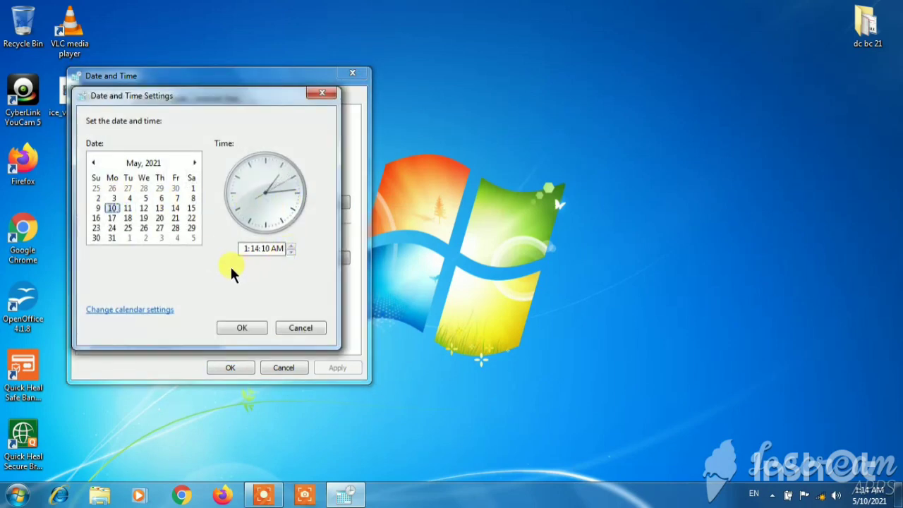
{"action": "left_click", "coordinate": [305, 329]}
{"action": "left_click", "coordinate": [290, 367]}
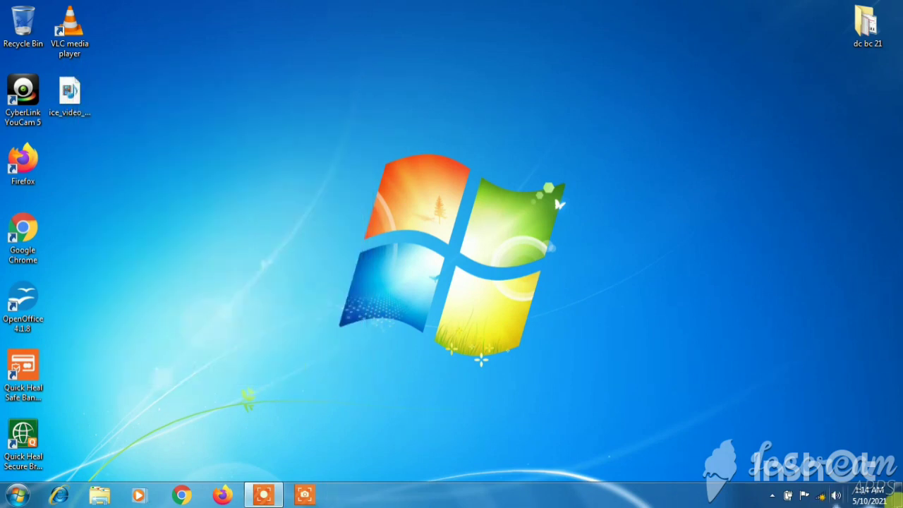
Look at the hidden notification area icons and the status icons beside them
{"action": "mouse_move", "coordinate": [879, 499]}
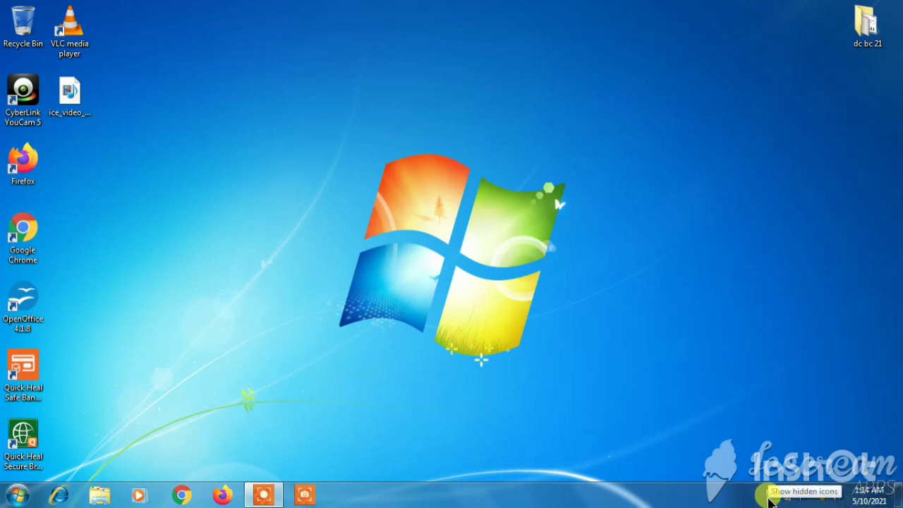
{"action": "left_click", "coordinate": [772, 497]}
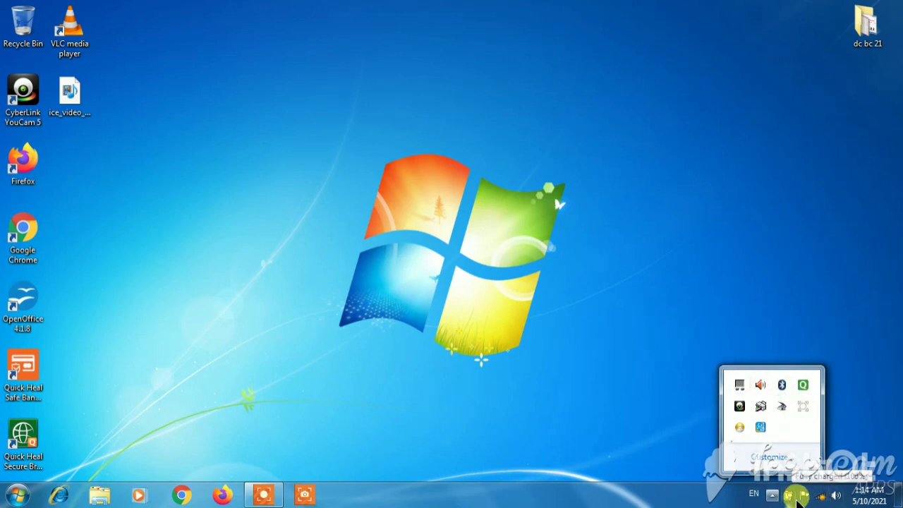
{"action": "left_click", "coordinate": [798, 500]}
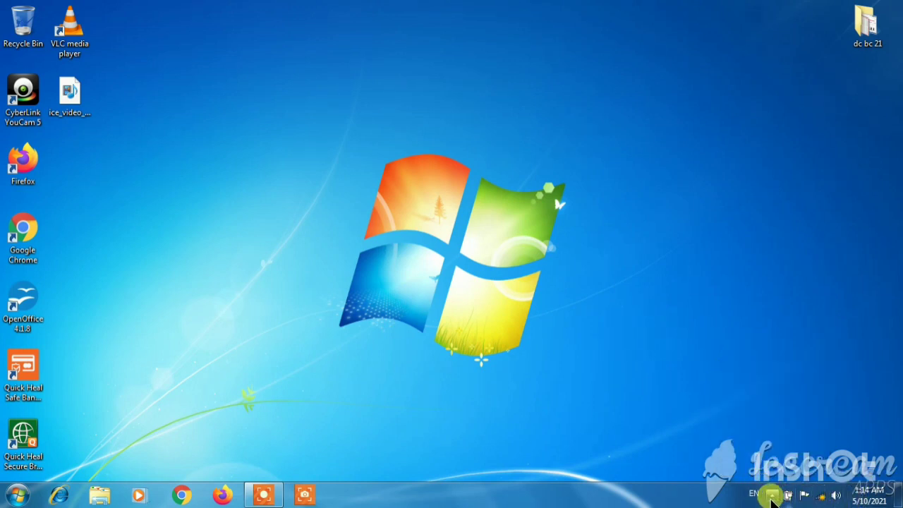
{"action": "left_click", "coordinate": [772, 495]}
{"action": "left_click", "coordinate": [772, 496]}
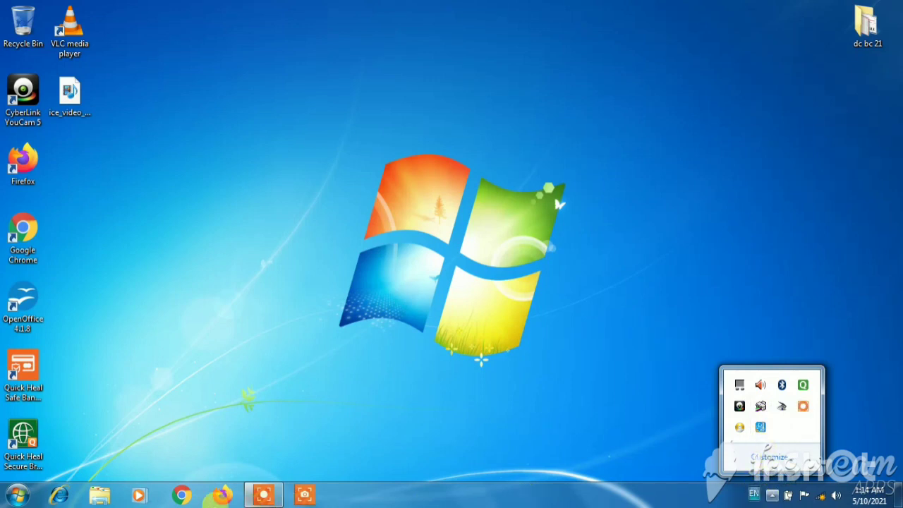
Look over the taskbar and Start menu entries, view the drives in the Computer window, and close it
{"action": "mouse_move", "coordinate": [264, 498]}
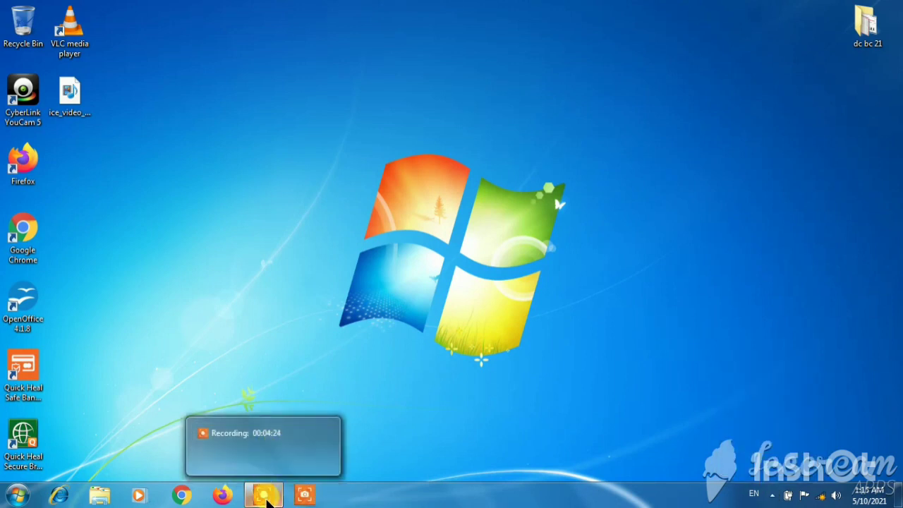
{"action": "left_click", "coordinate": [14, 497]}
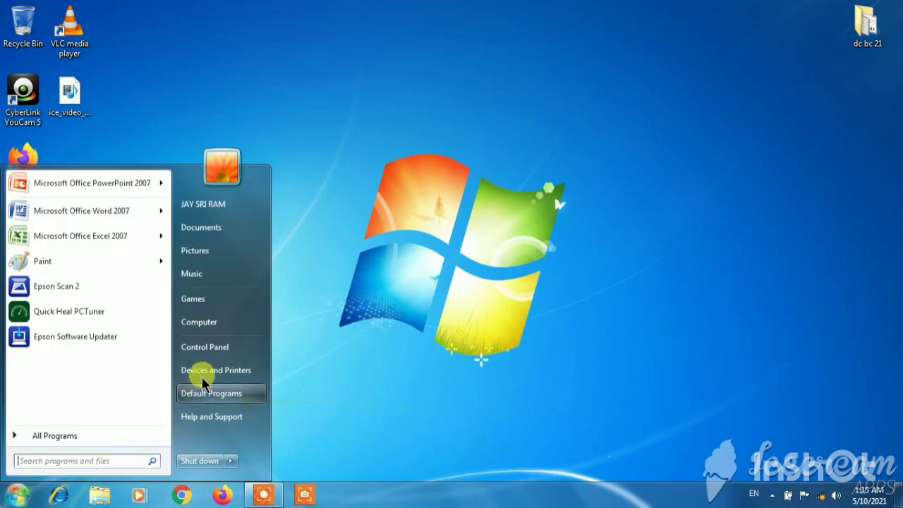
{"action": "left_click", "coordinate": [205, 263]}
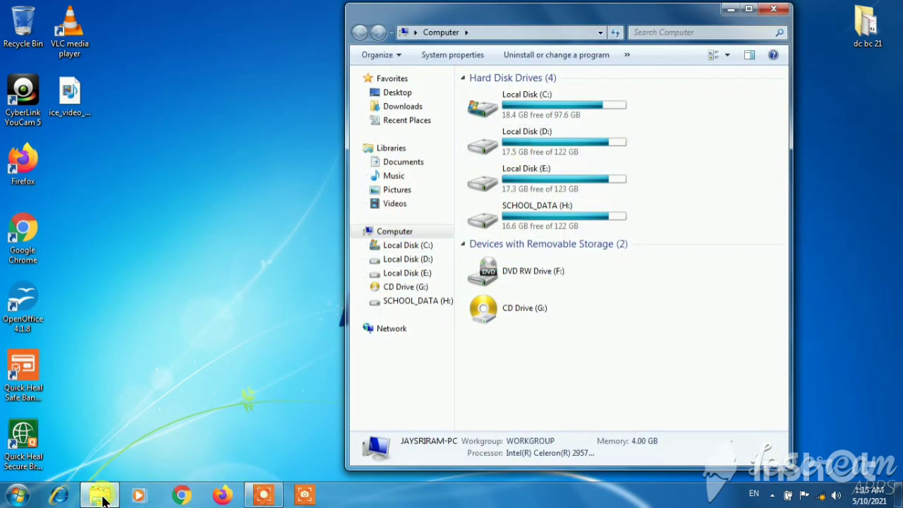
{"action": "mouse_move", "coordinate": [97, 499]}
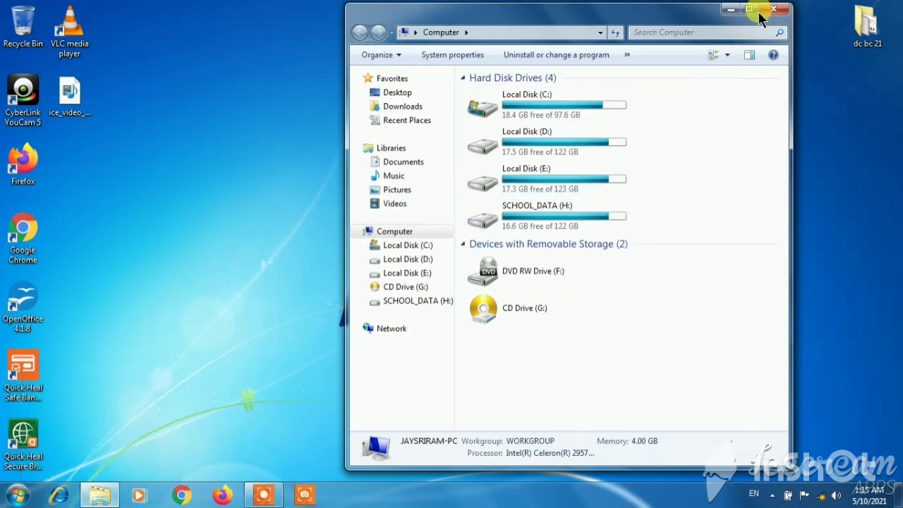
{"action": "left_click", "coordinate": [780, 10]}
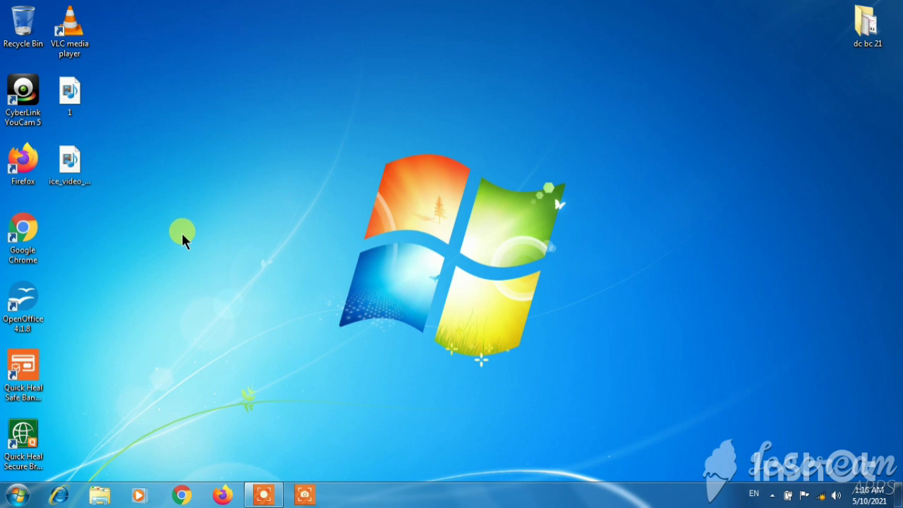
Set the Start menu's Computer item to show on the desktop
{"action": "left_click", "coordinate": [19, 495]}
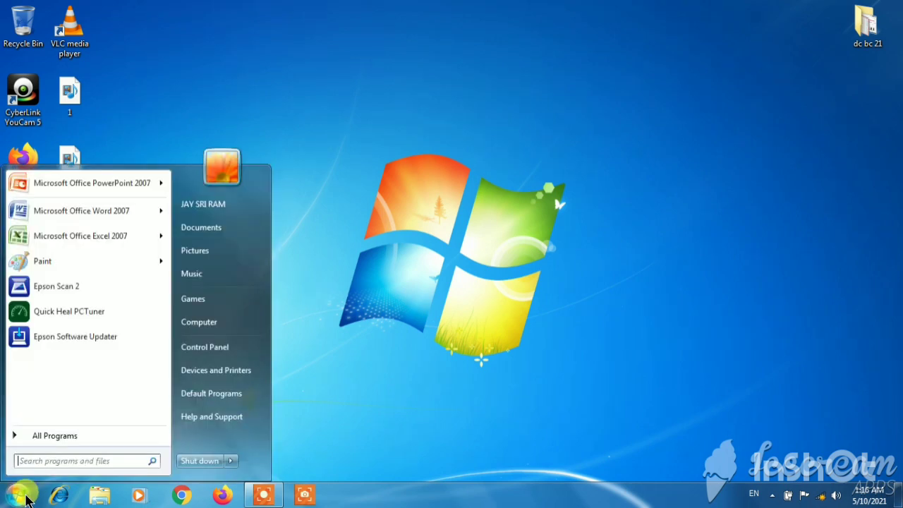
{"action": "right_click", "coordinate": [212, 327]}
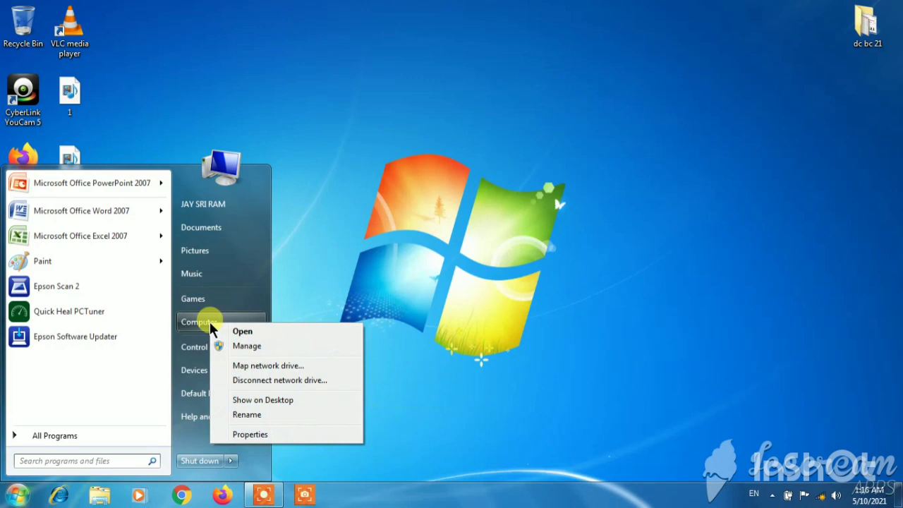
{"action": "left_click", "coordinate": [264, 399]}
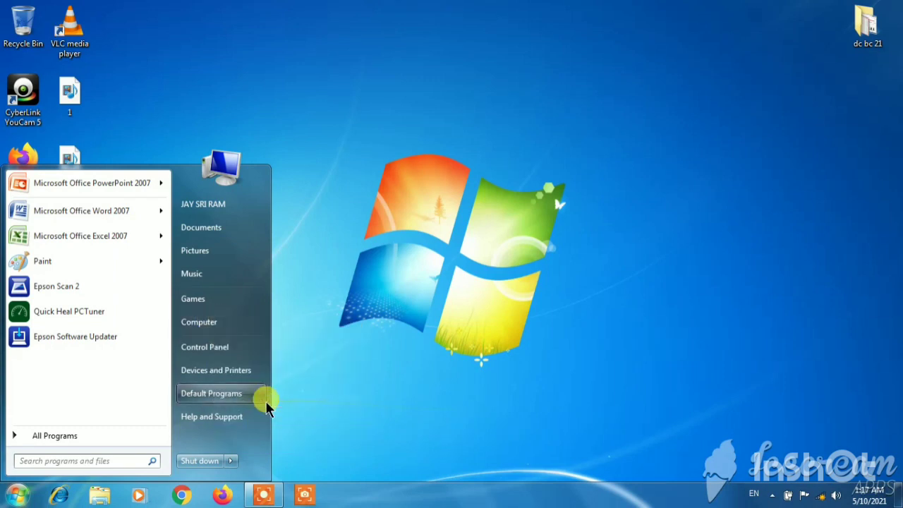
{"action": "left_click", "coordinate": [439, 189]}
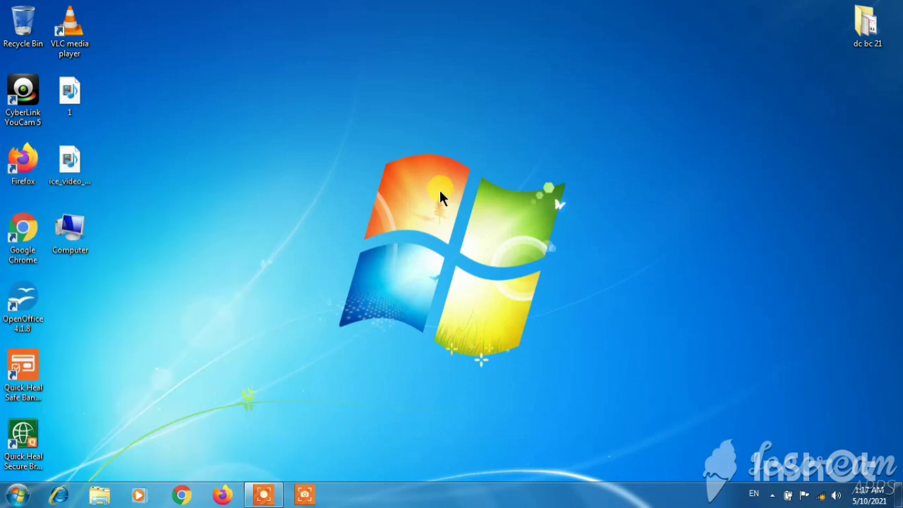
Open the Computer window from its desktop icon, close it, reopen it, and maximize it
{"action": "double_click", "coordinate": [81, 238]}
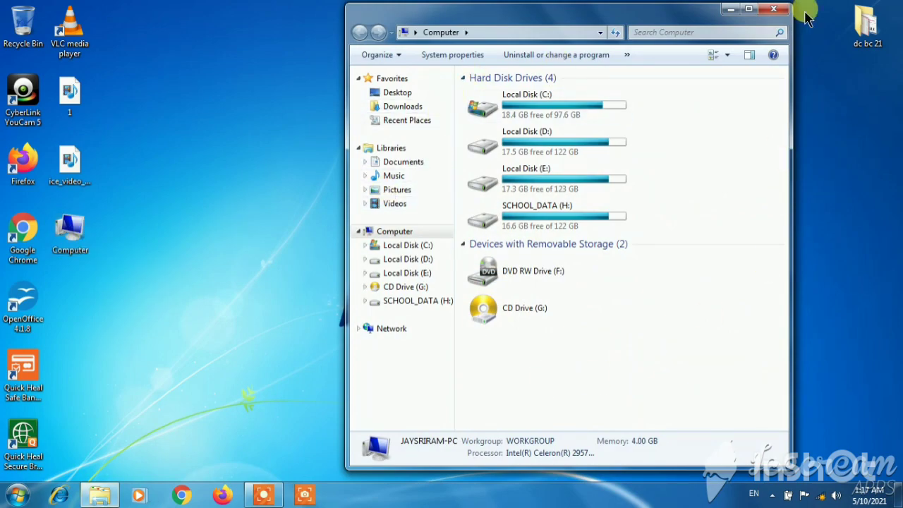
{"action": "left_click", "coordinate": [774, 9]}
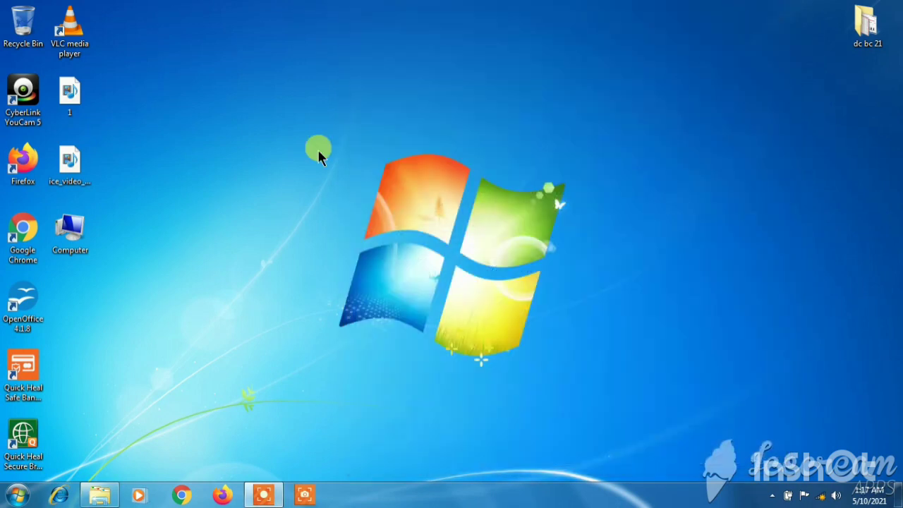
{"action": "right_click", "coordinate": [71, 232]}
{"action": "left_click", "coordinate": [129, 241]}
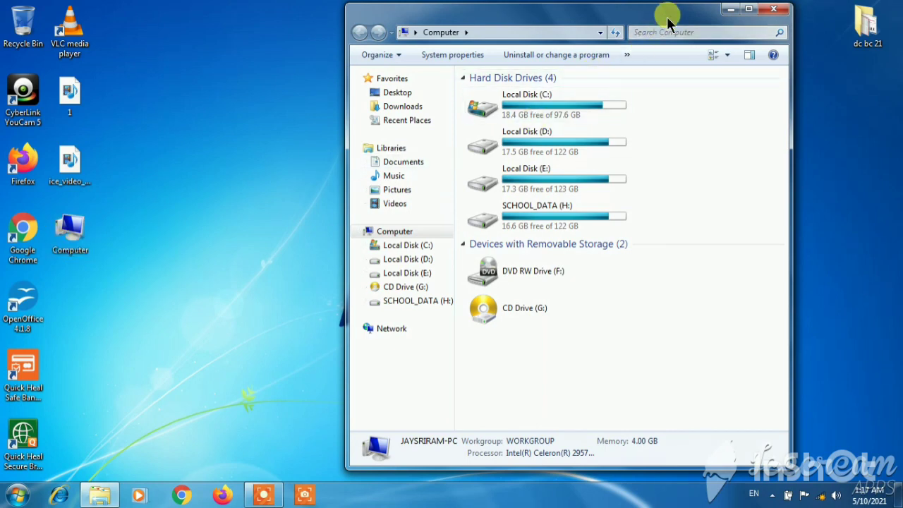
{"action": "double_click", "coordinate": [608, 21]}
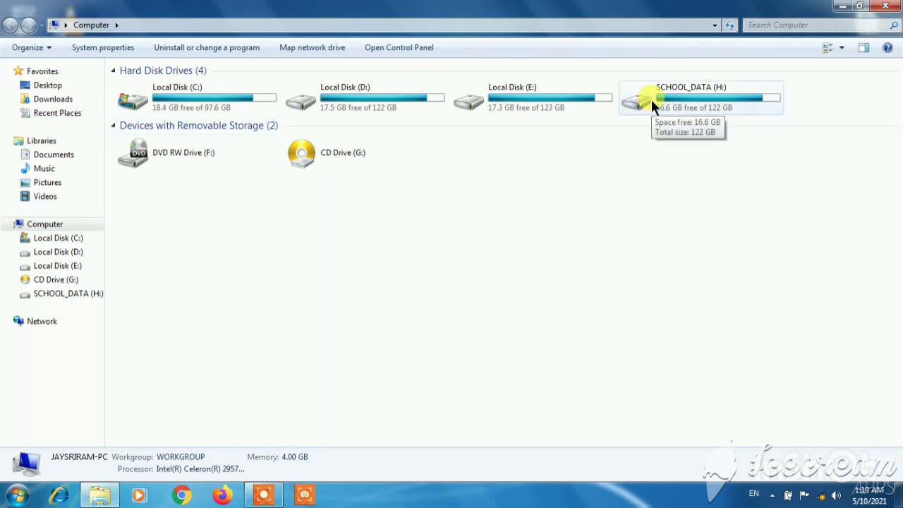
Browse the Desktop, Downloads and Recent Places favorites and the Videos library
{"action": "left_click", "coordinate": [50, 90]}
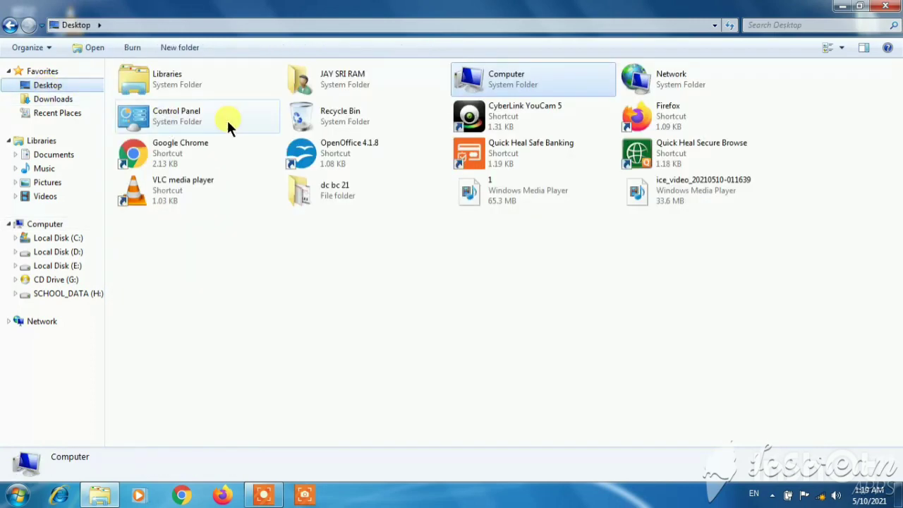
{"action": "left_click", "coordinate": [50, 100]}
{"action": "left_click", "coordinate": [51, 114]}
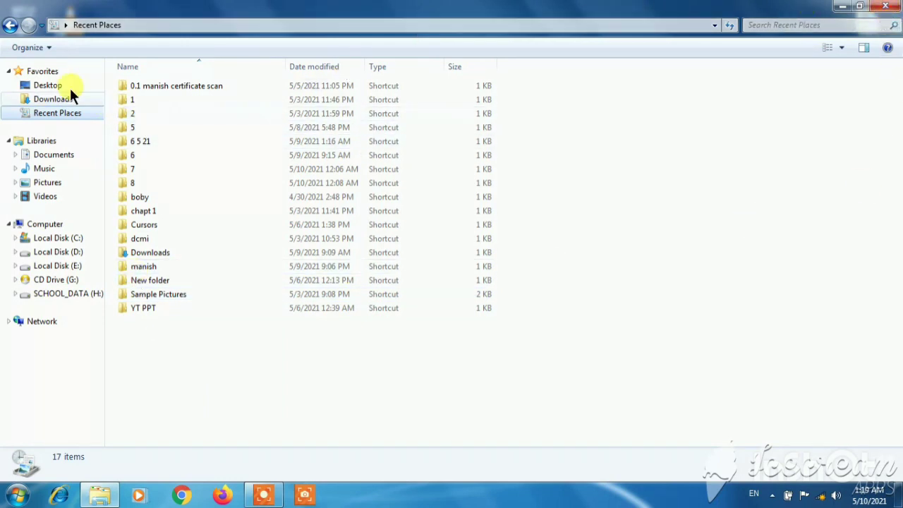
{"action": "left_click", "coordinate": [44, 196]}
Move the Chrysanthemum picture from the Sample Pictures folder of the Pictures library to the Desktop, and close the window
{"action": "left_click", "coordinate": [46, 182]}
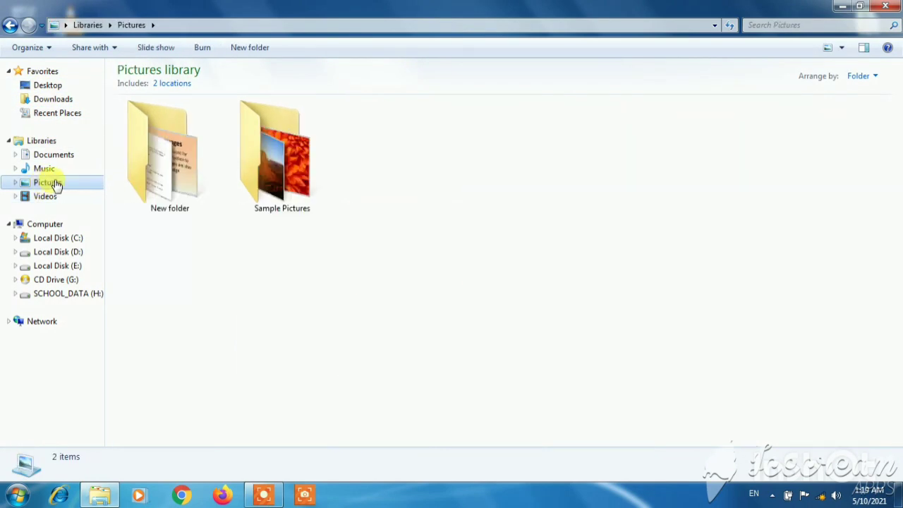
{"action": "double_click", "coordinate": [237, 173]}
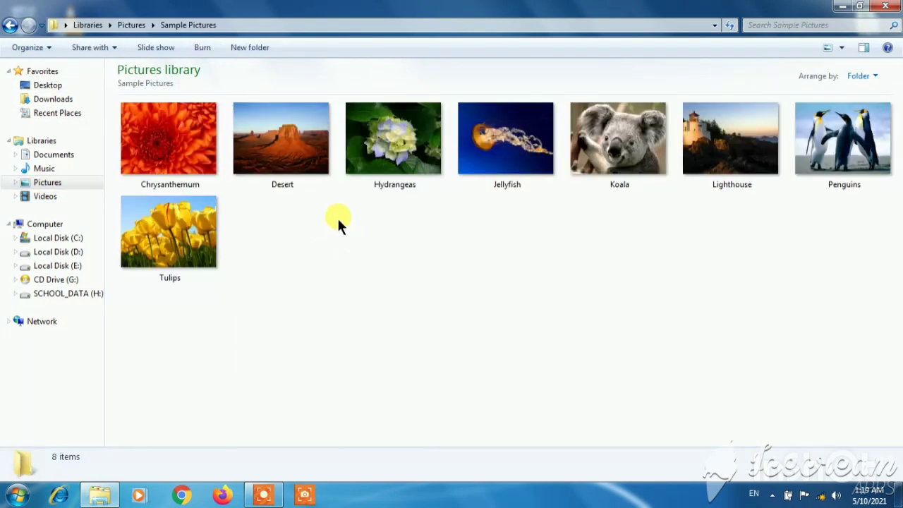
{"action": "left_click", "coordinate": [145, 155]}
{"action": "left_click_drag", "start_coordinate": [144, 155], "coordinate": [48, 84]}
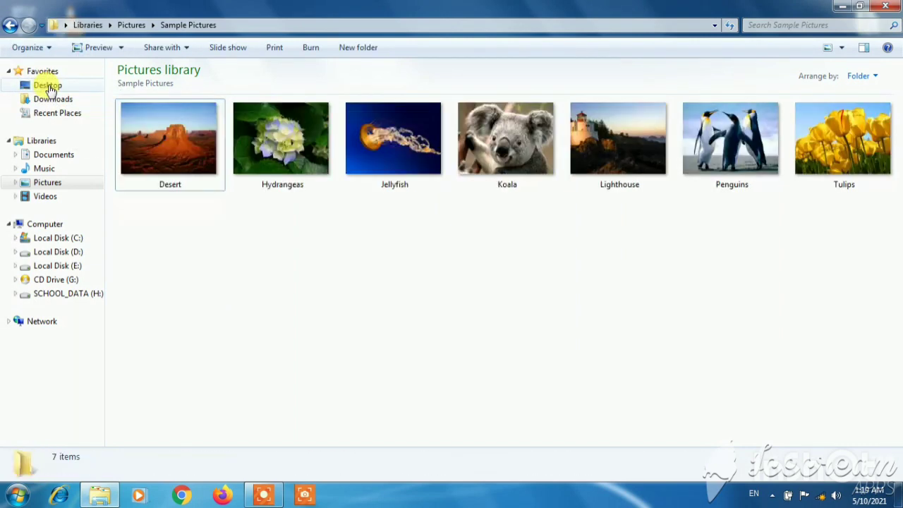
{"action": "left_click", "coordinate": [885, 5]}
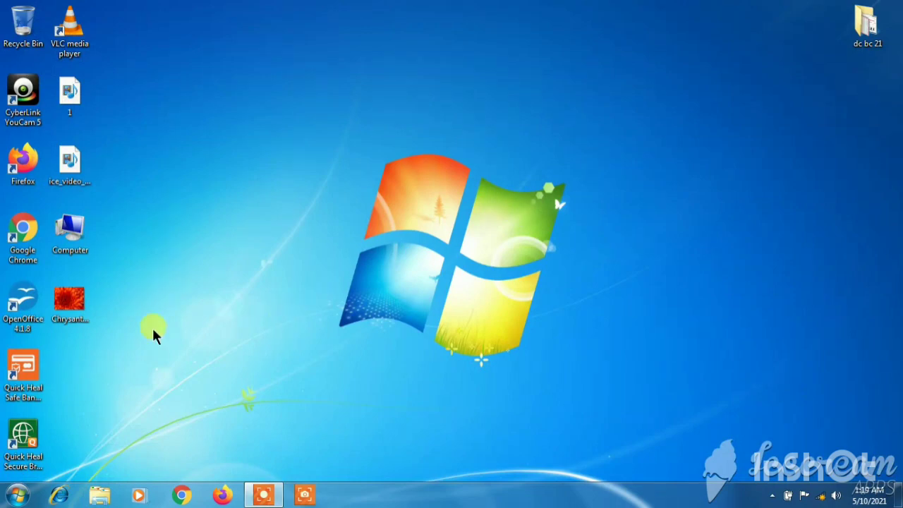
Open the Chrysanthemum picture from the desktop to view it, and close the viewer
{"action": "double_click", "coordinate": [68, 299]}
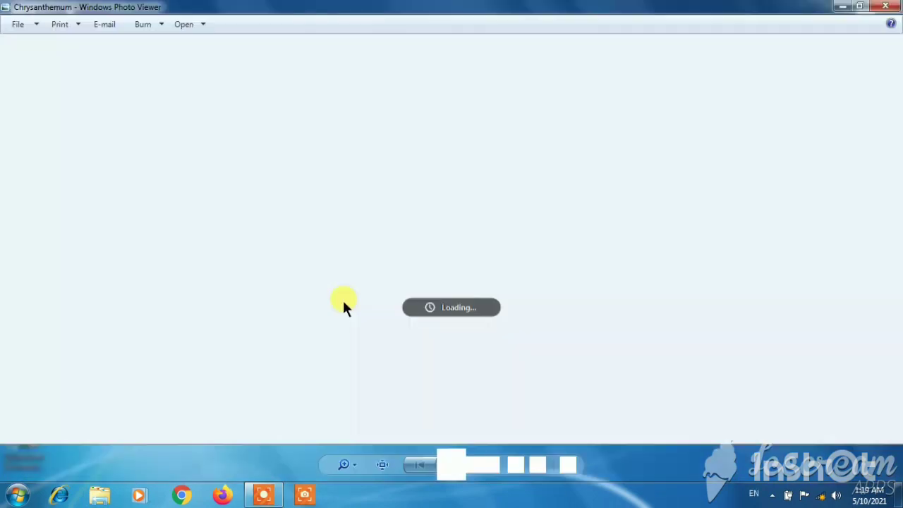
{"action": "left_click", "coordinate": [885, 6]}
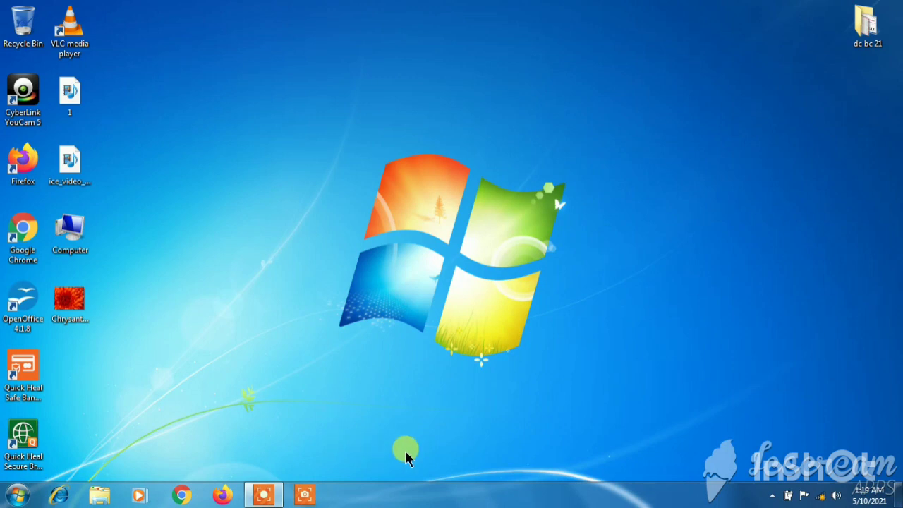
Start Microsoft Office Word 2007 and look through its Insert and Page Layout commands
{"action": "left_click", "coordinate": [17, 494]}
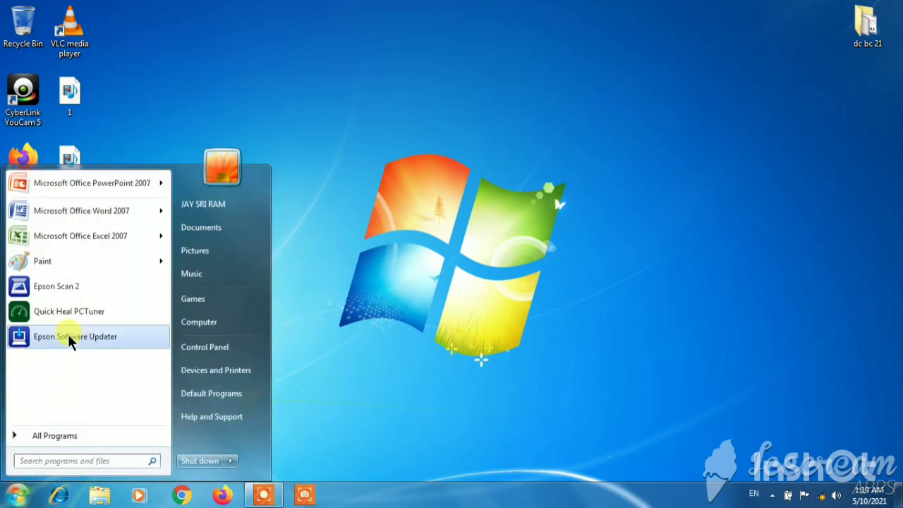
{"action": "left_click", "coordinate": [88, 209]}
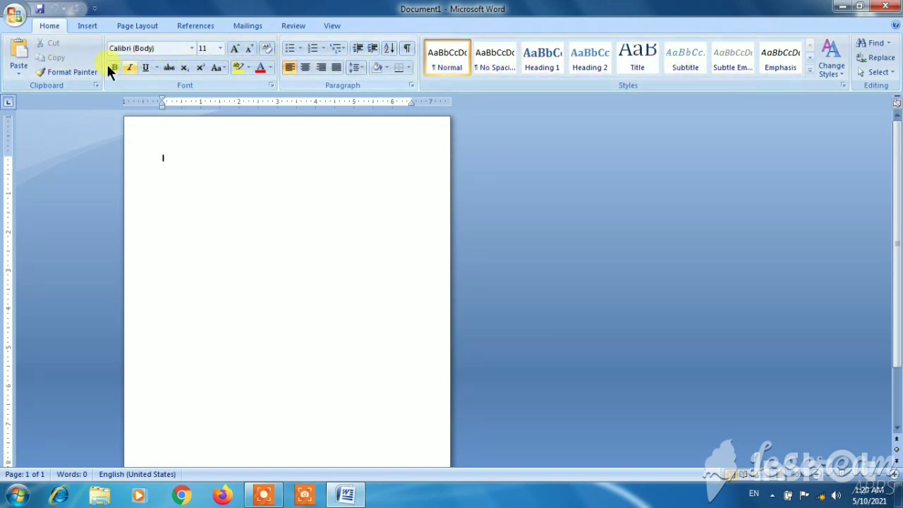
{"action": "left_click", "coordinate": [88, 21]}
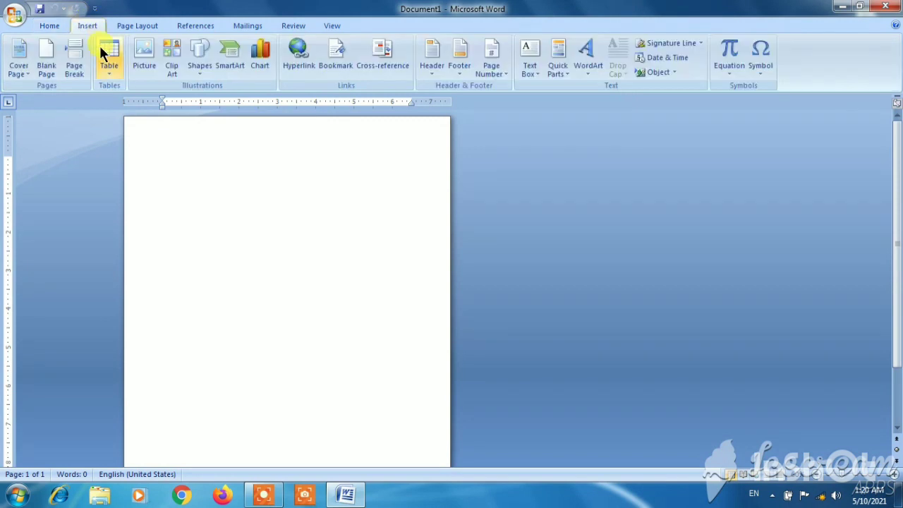
{"action": "left_click", "coordinate": [138, 26]}
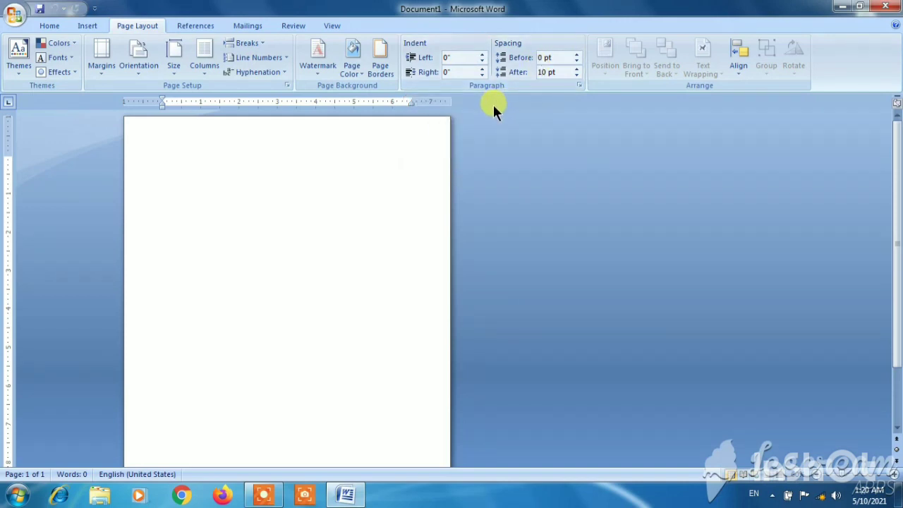
{"action": "scroll", "coordinate": [431, 224], "scroll_direction": "up", "scroll_amount": 8}
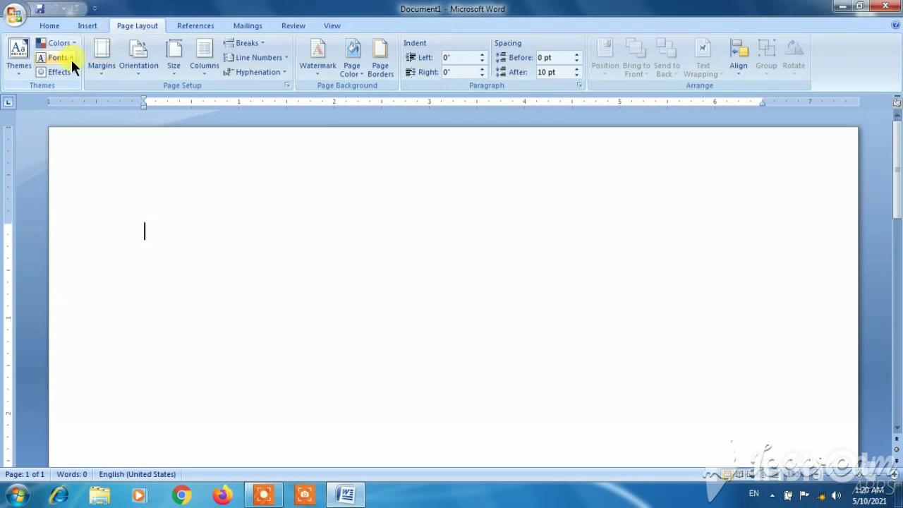
Restore the Word window to a smaller size, maximize it, minimize it, and bring it back up
{"action": "left_click", "coordinate": [860, 16]}
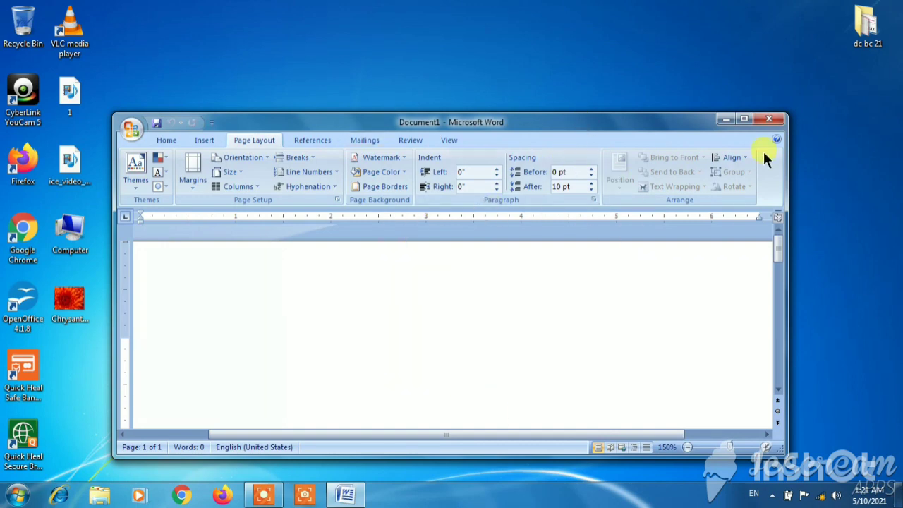
{"action": "left_click", "coordinate": [744, 118]}
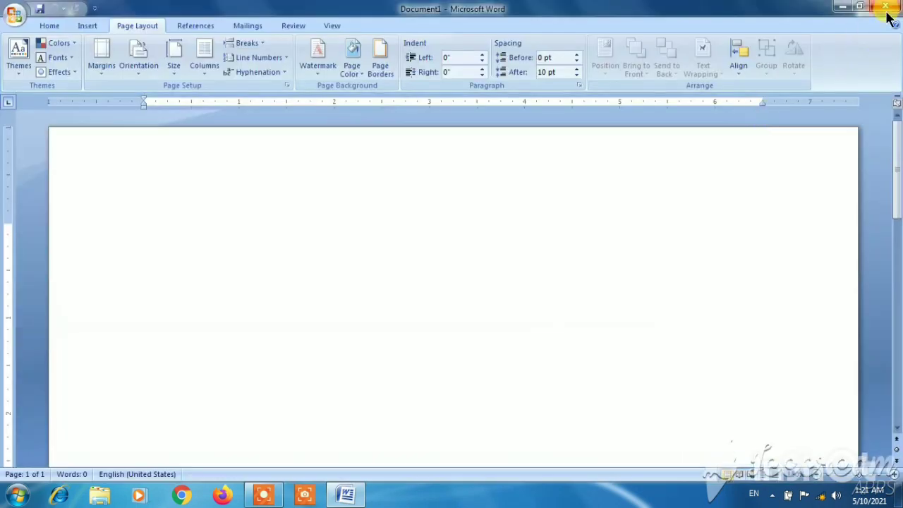
{"action": "left_click", "coordinate": [840, 14]}
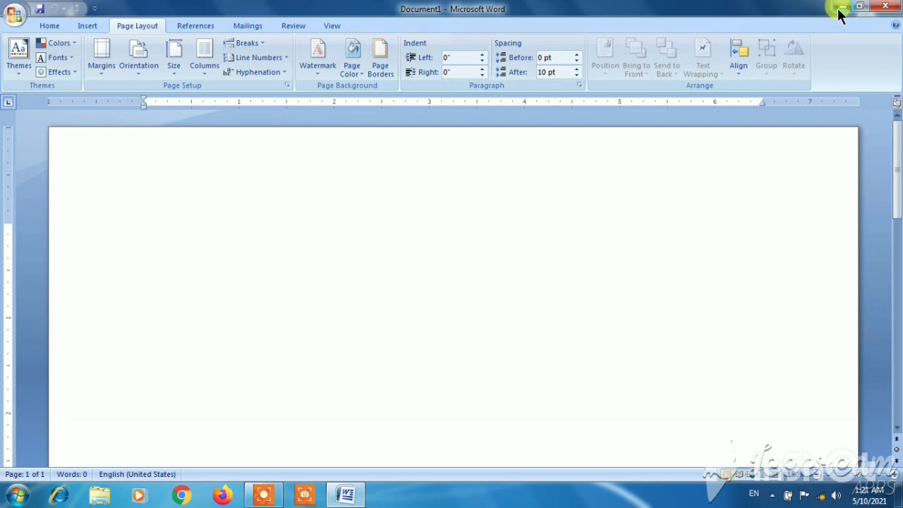
{"action": "mouse_move", "coordinate": [358, 503]}
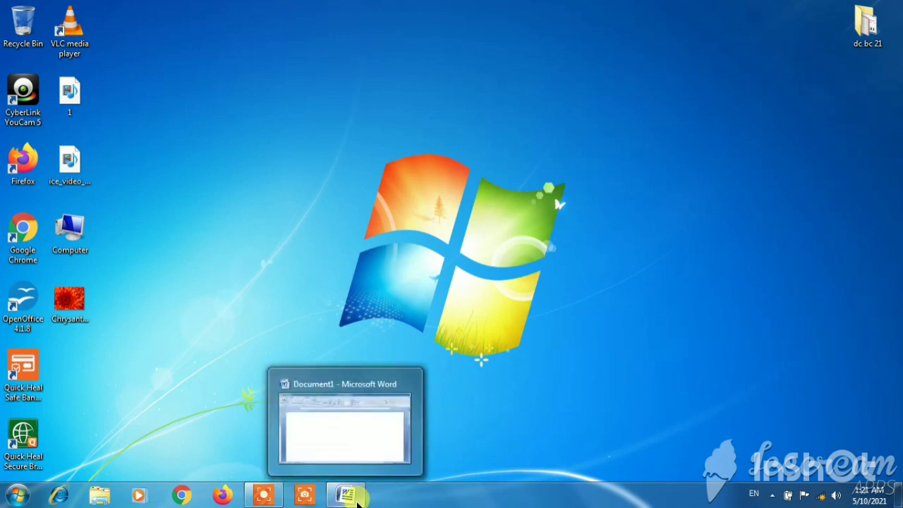
{"action": "left_click", "coordinate": [349, 496]}
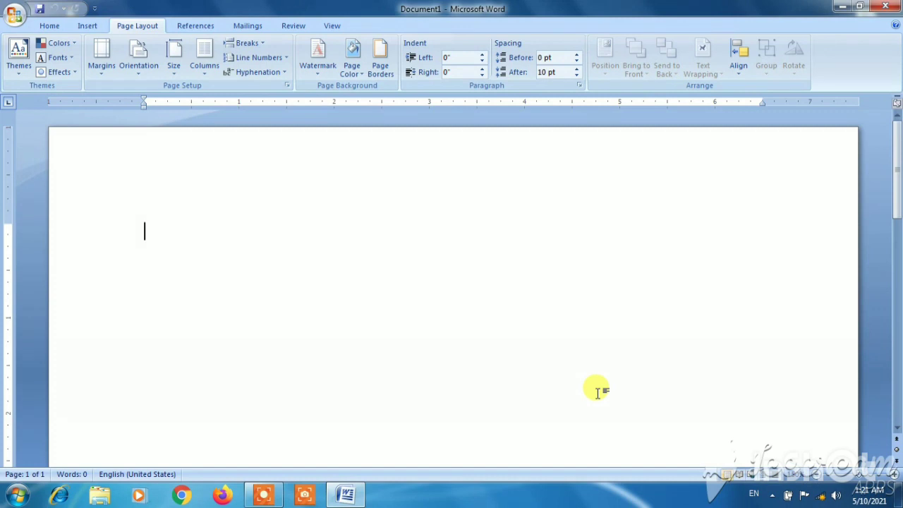
Enter the text "Kljh;" in the blank document and close Word without saving the changes
{"action": "type", "text": "kljh;"}
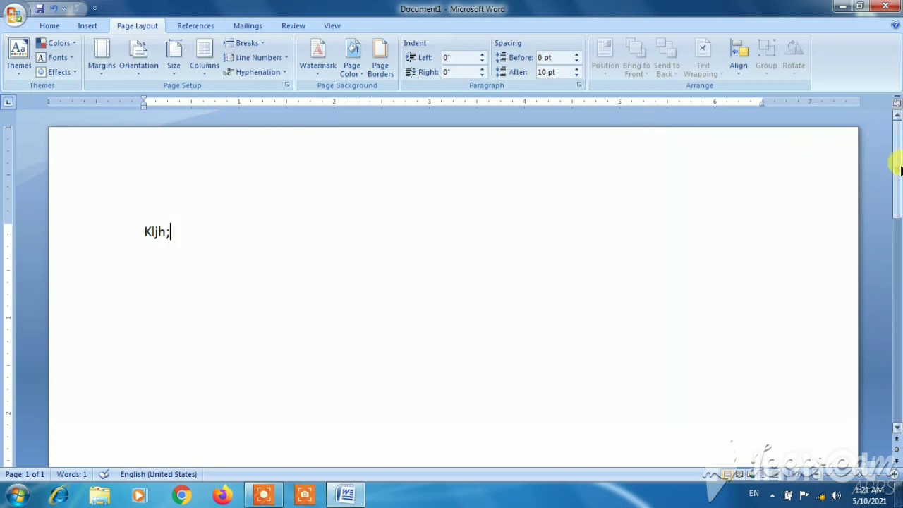
{"action": "left_click_drag", "start_coordinate": [897, 167], "coordinate": [887, 199]}
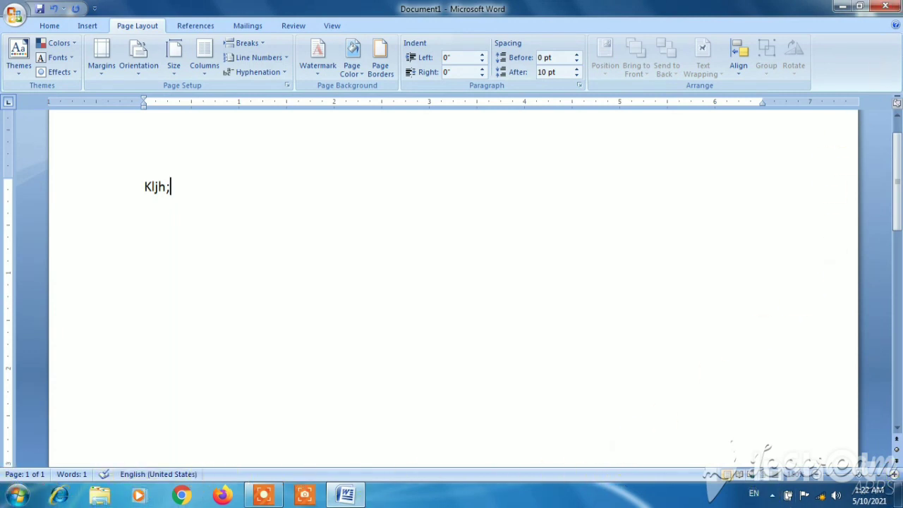
{"action": "left_click", "coordinate": [886, 9]}
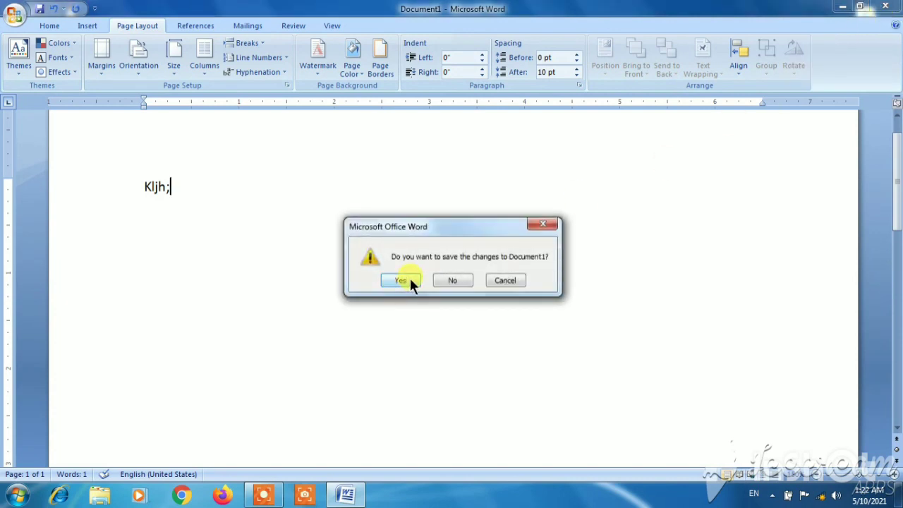
{"action": "left_click", "coordinate": [463, 282]}
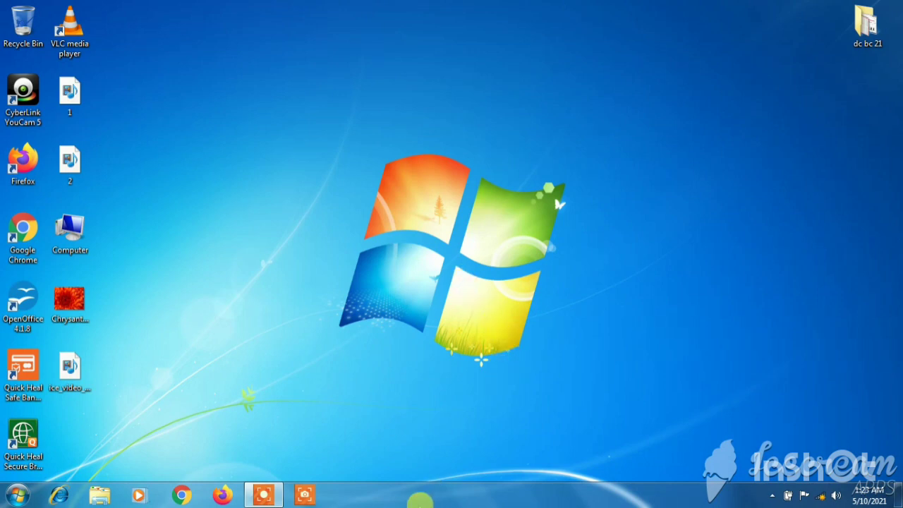
Open the Computer window from the desktop, check the space on the SCHOOL_DATA (H:) drive, and close it
{"action": "mouse_move", "coordinate": [277, 491]}
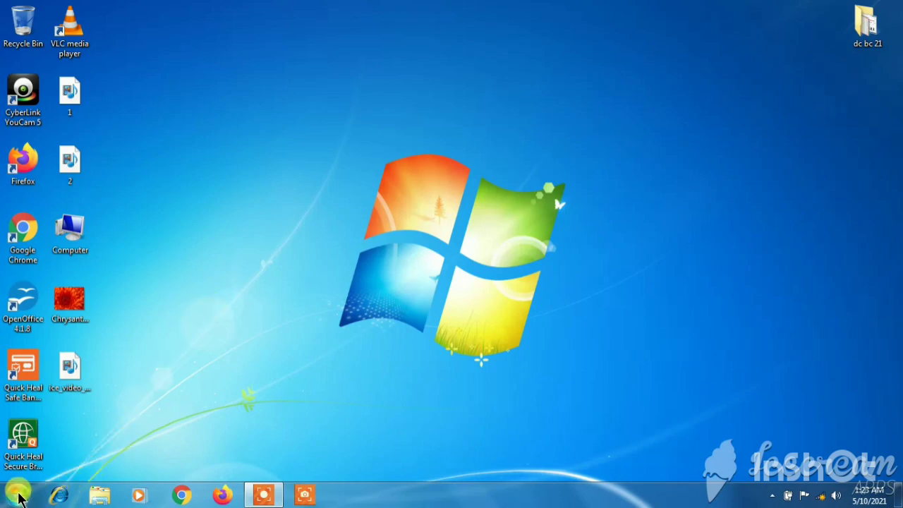
{"action": "double_click", "coordinate": [83, 228]}
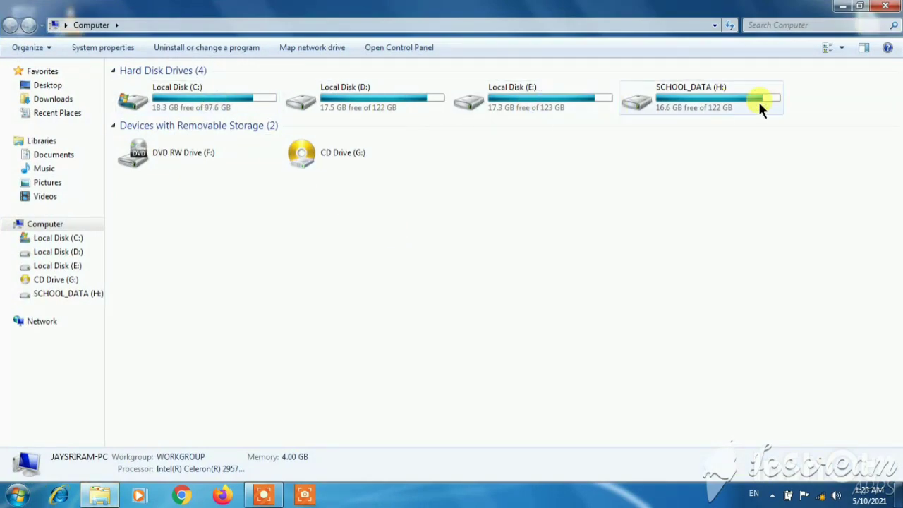
{"action": "mouse_move", "coordinate": [759, 102]}
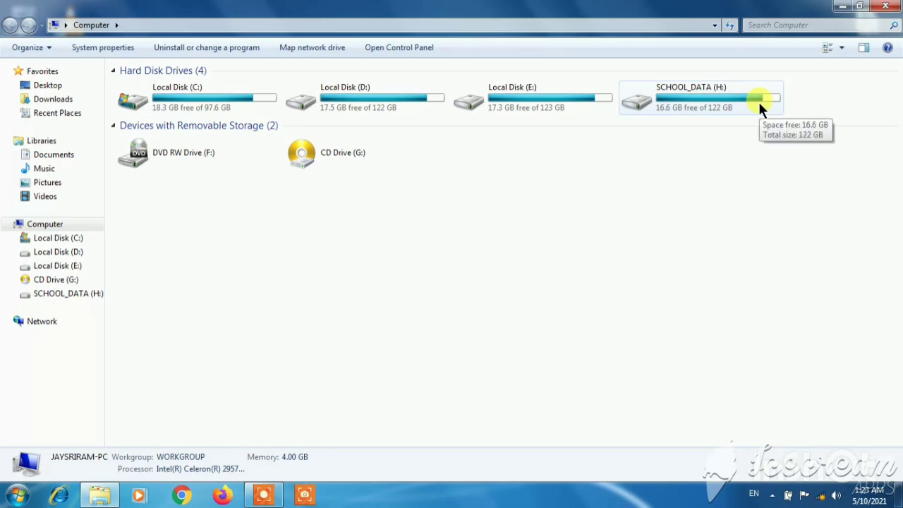
{"action": "left_click", "coordinate": [886, 7]}
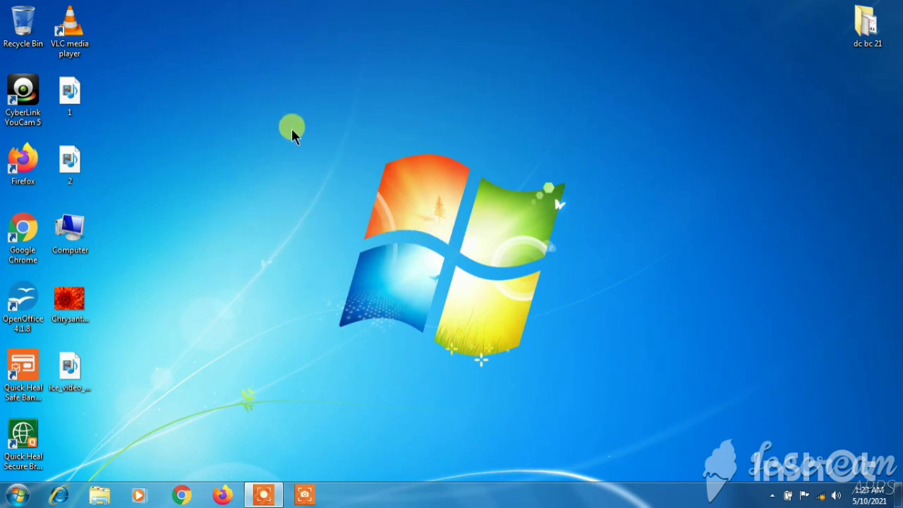
Create a new folder named "a" on the desktop
{"action": "right_click", "coordinate": [189, 179]}
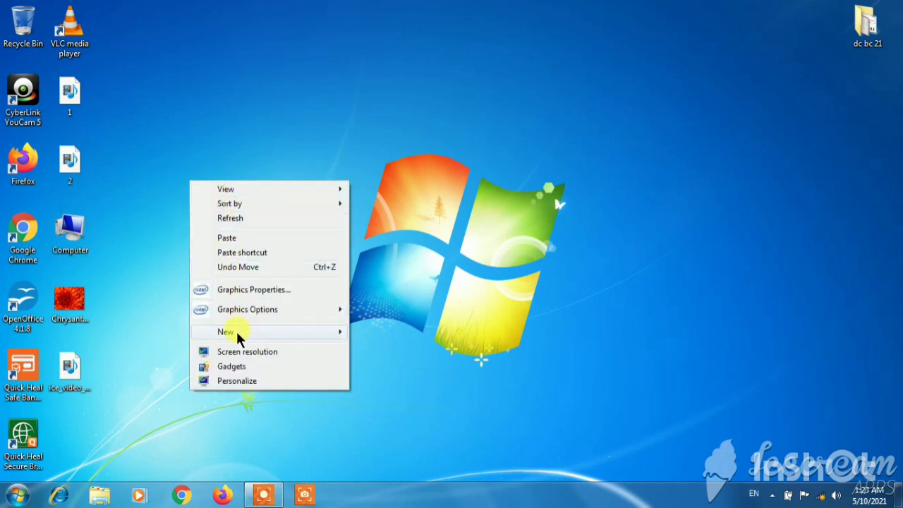
{"action": "mouse_move", "coordinate": [237, 333]}
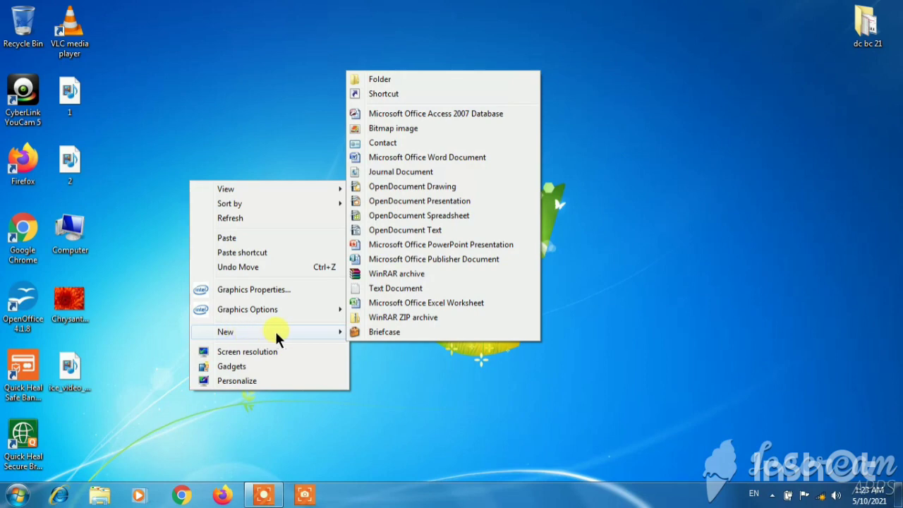
{"action": "left_click", "coordinate": [400, 79]}
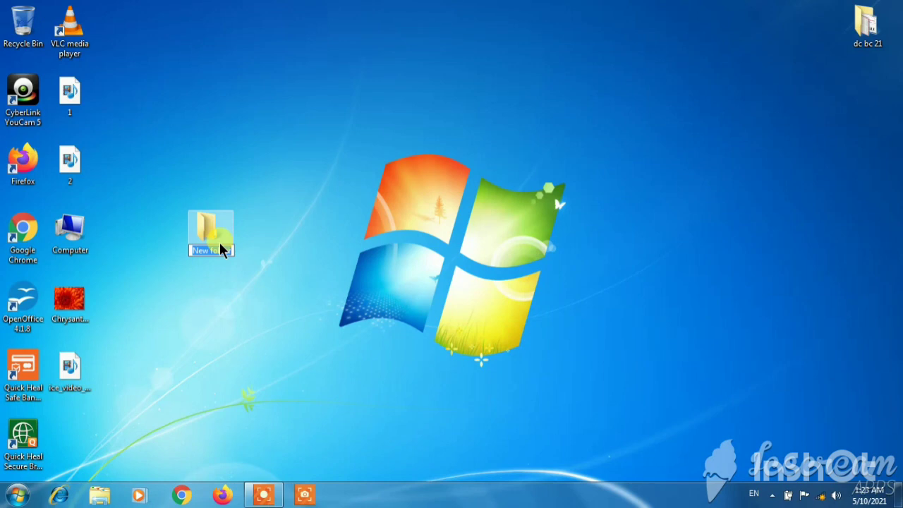
{"action": "type", "text": "a"}
{"action": "left_click", "coordinate": [243, 240]}
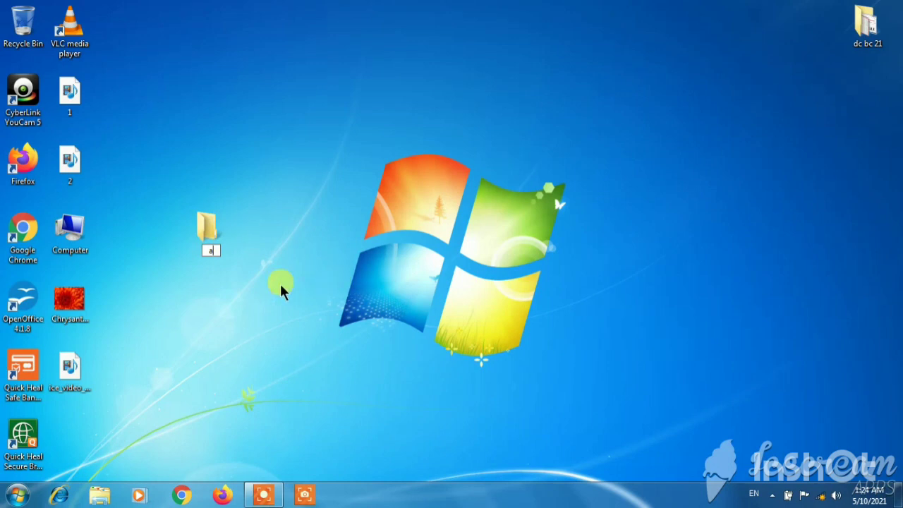
{"action": "left_click", "coordinate": [221, 232]}
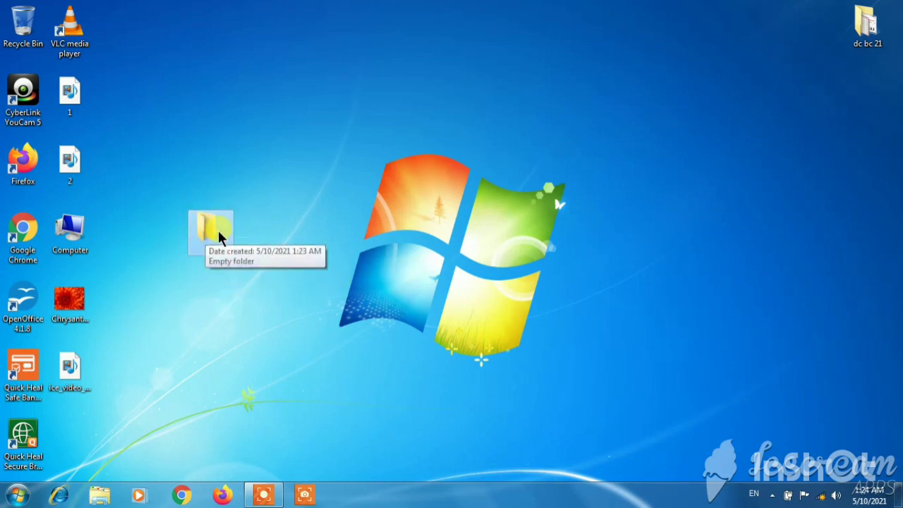
{"action": "left_click", "coordinate": [304, 211]}
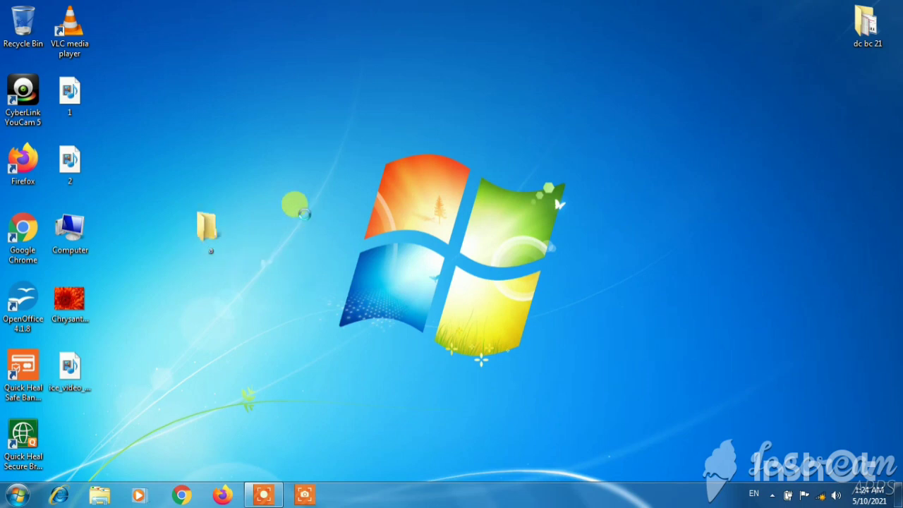
Create a new Microsoft Office Word document named "word" on the desktop
{"action": "right_click", "coordinate": [304, 213]}
{"action": "mouse_move", "coordinate": [346, 366]}
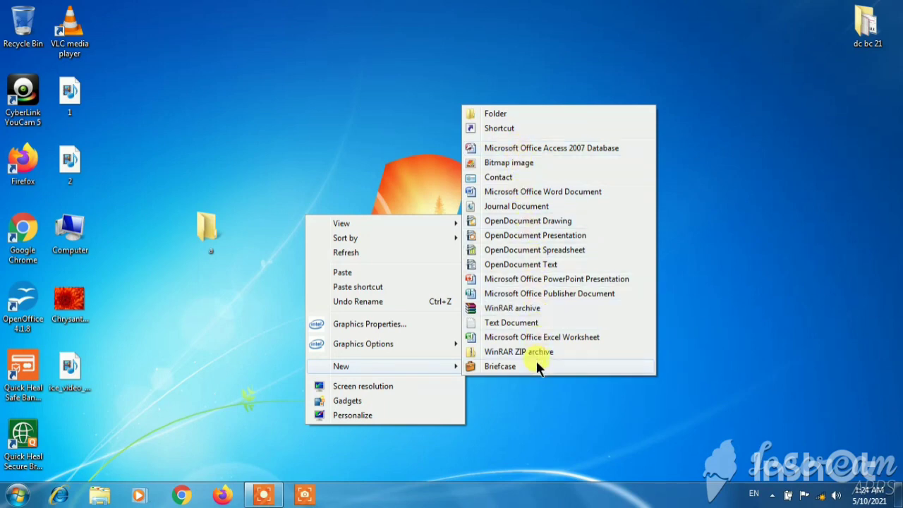
{"action": "left_click", "coordinate": [509, 191]}
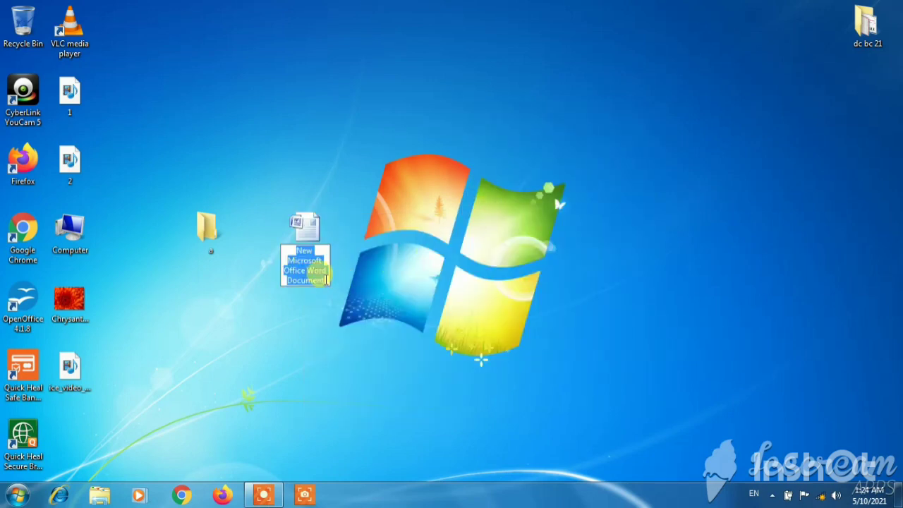
{"action": "type", "text": "word"}
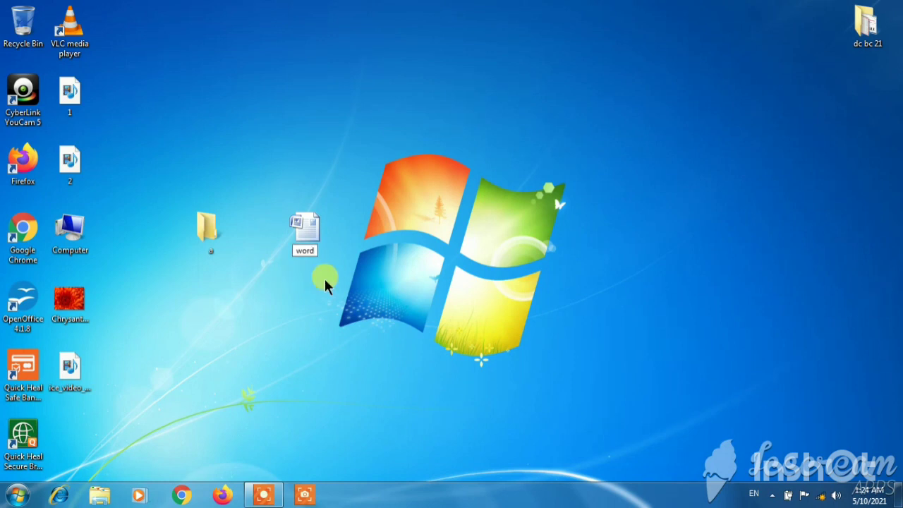
{"action": "key", "text": "Return"}
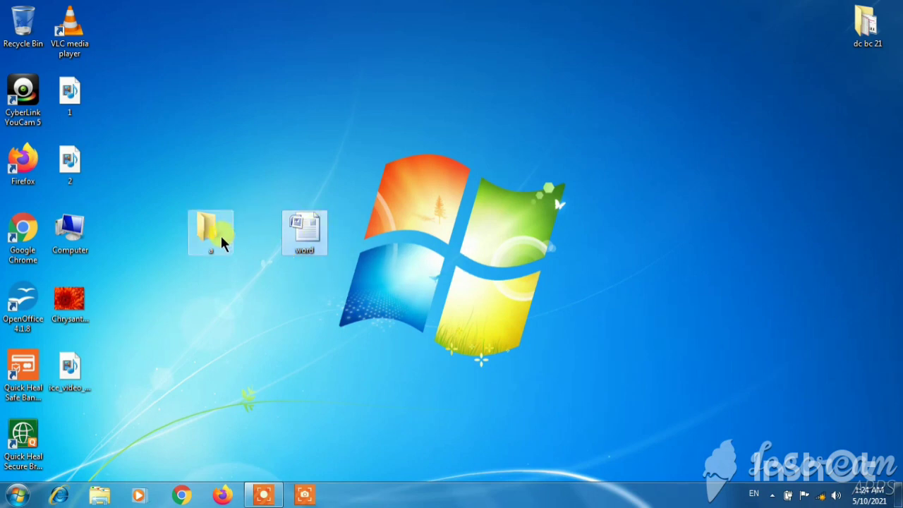
{"action": "left_click", "coordinate": [301, 309]}
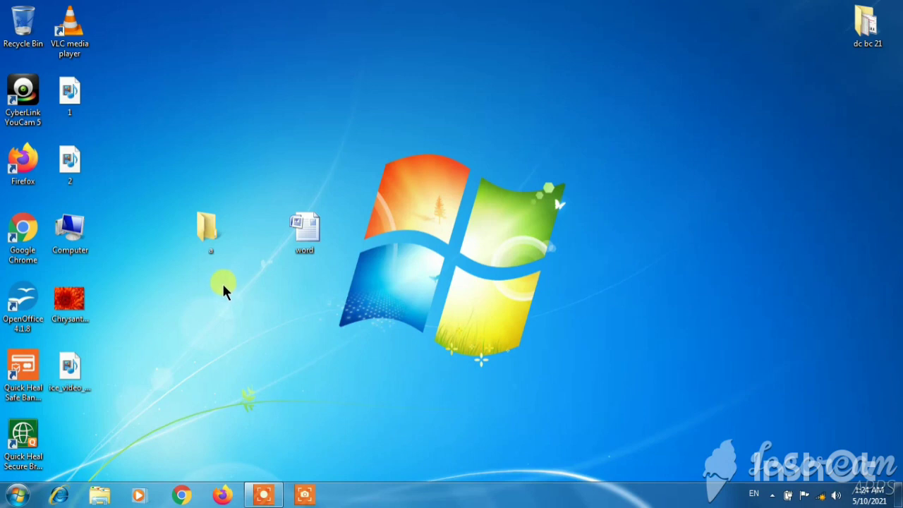
Rename the desktop folder "a" as "abc"
{"action": "mouse_move", "coordinate": [209, 220]}
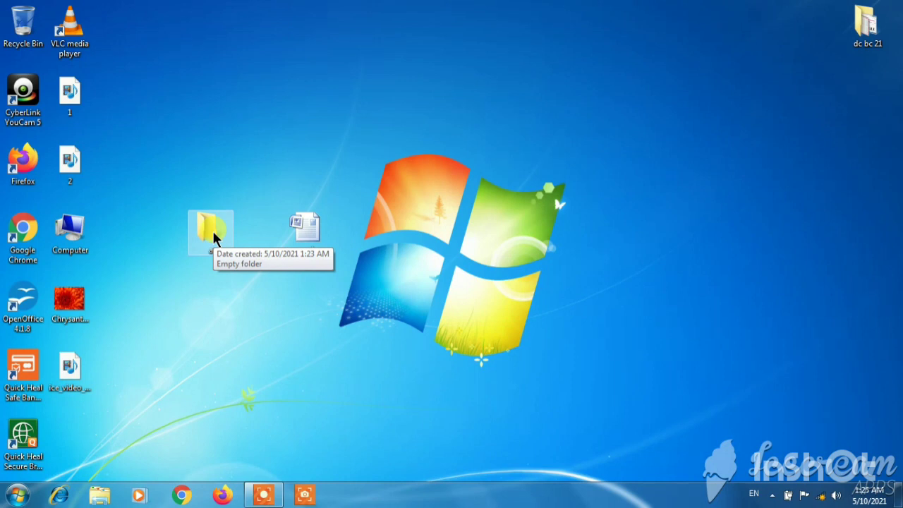
{"action": "right_click", "coordinate": [213, 235]}
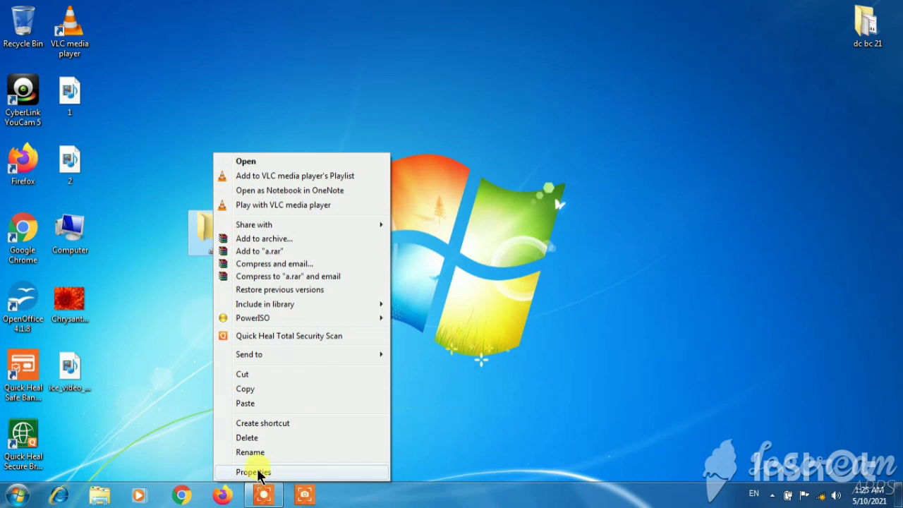
{"action": "left_click", "coordinate": [245, 451]}
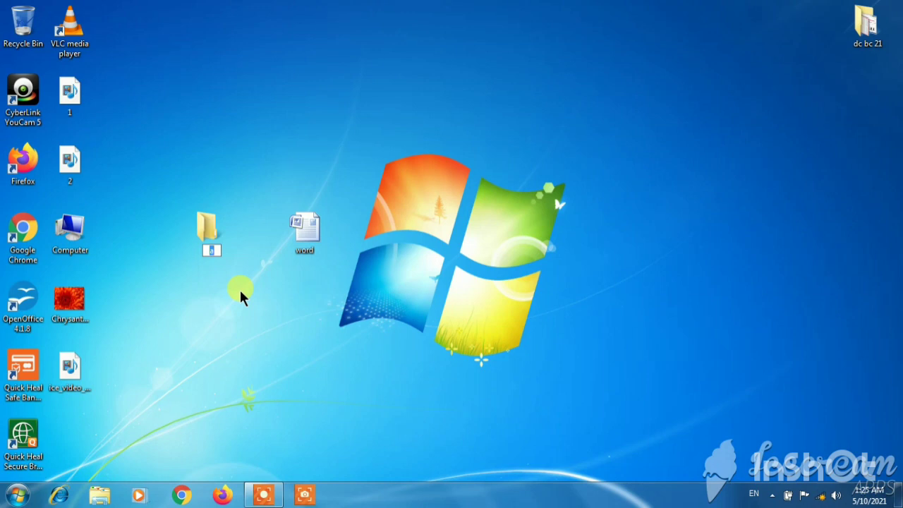
{"action": "type", "text": "abc"}
{"action": "key", "text": "Return"}
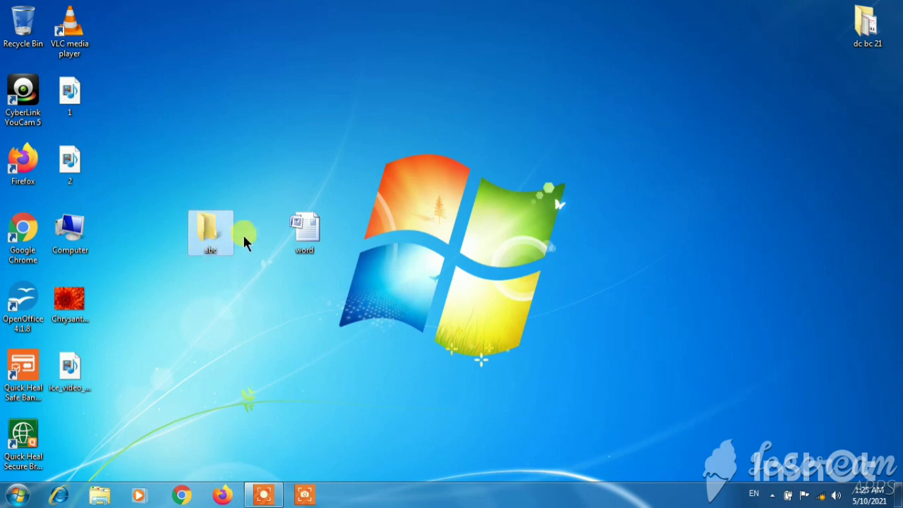
Rename the desktop Word document "word" as "ms"
{"action": "right_click", "coordinate": [310, 230]}
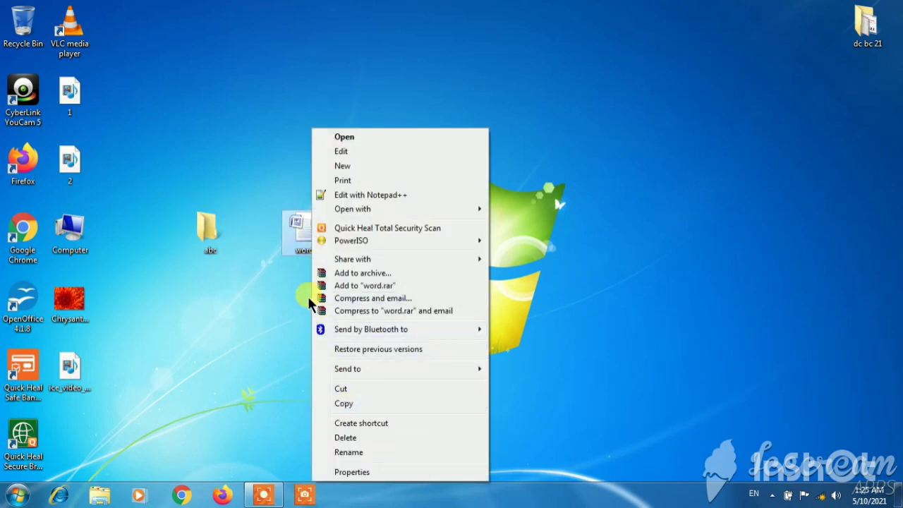
{"action": "left_click", "coordinate": [353, 452]}
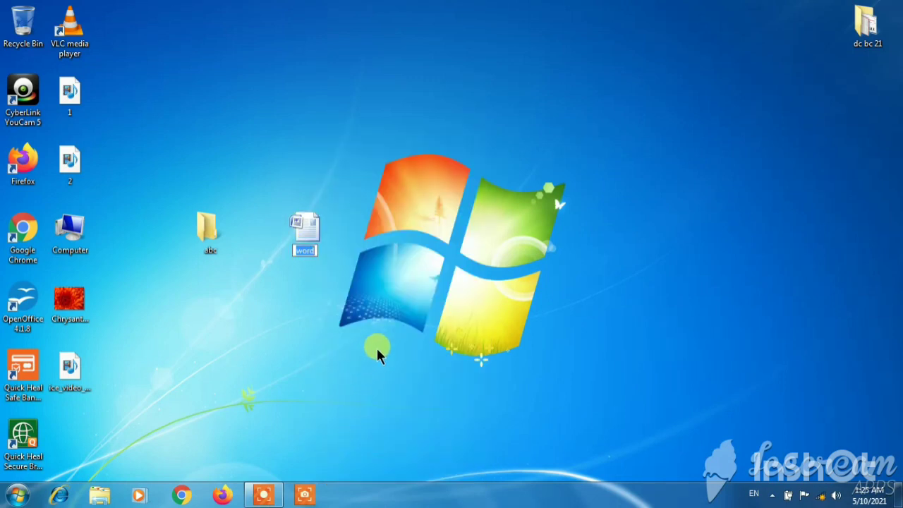
{"action": "type", "text": "ms"}
{"action": "key", "text": "Return"}
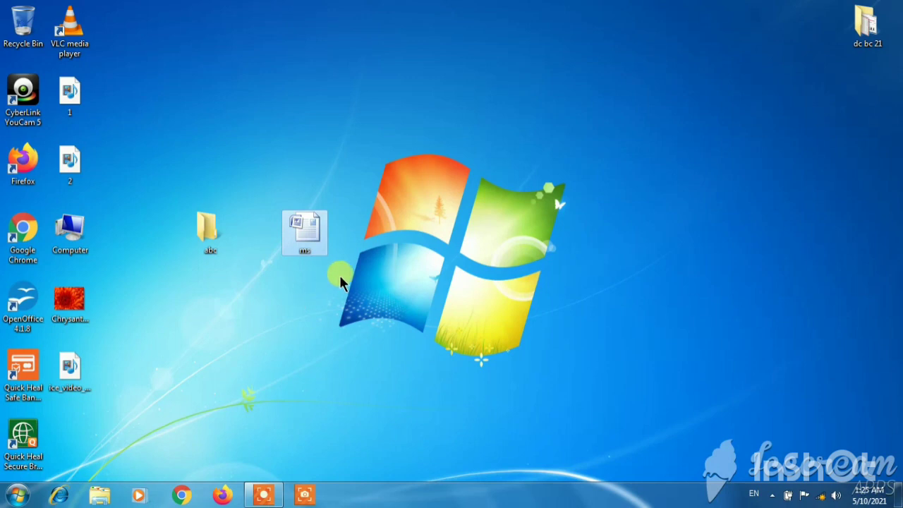
Move the "ms" document from the desktop into the "abc" folder by cutting and pasting it, and close the folder window
{"action": "right_click", "coordinate": [302, 229]}
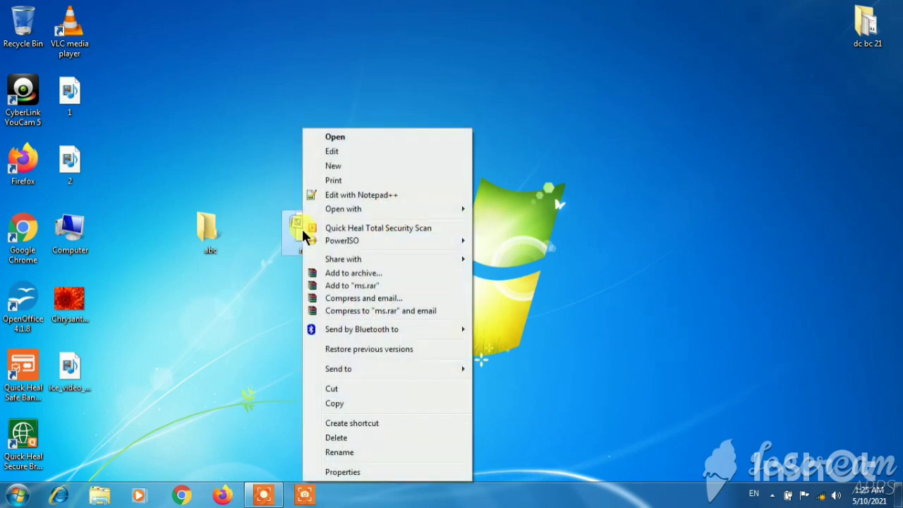
{"action": "left_click", "coordinate": [340, 387]}
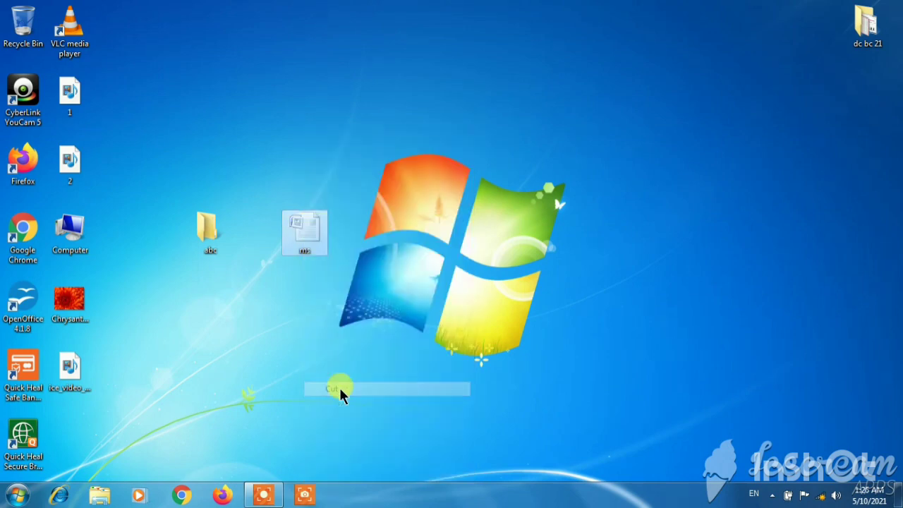
{"action": "double_click", "coordinate": [211, 234]}
{"action": "right_click", "coordinate": [257, 270]}
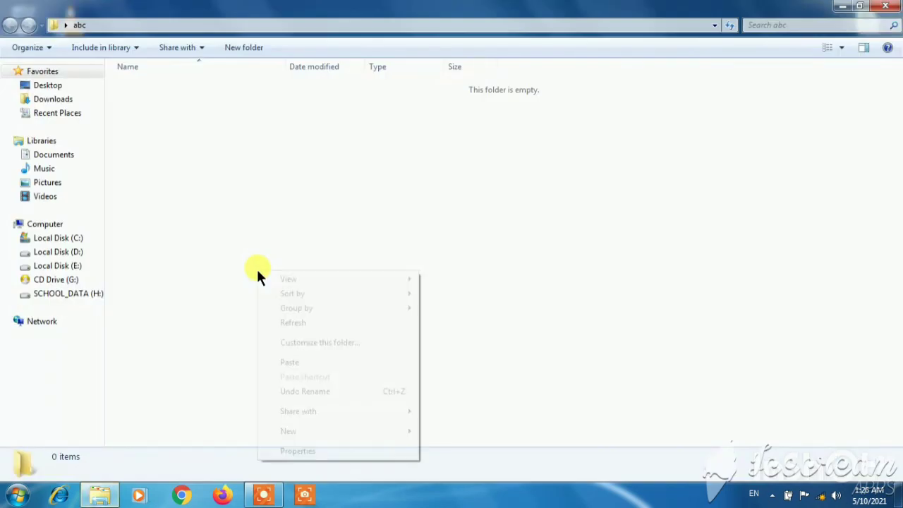
{"action": "right_click", "coordinate": [256, 206]}
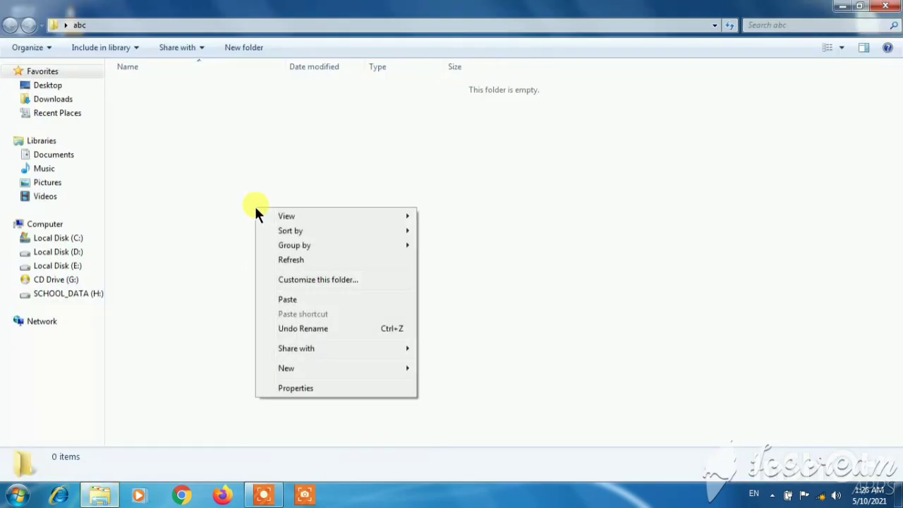
{"action": "left_click", "coordinate": [292, 300]}
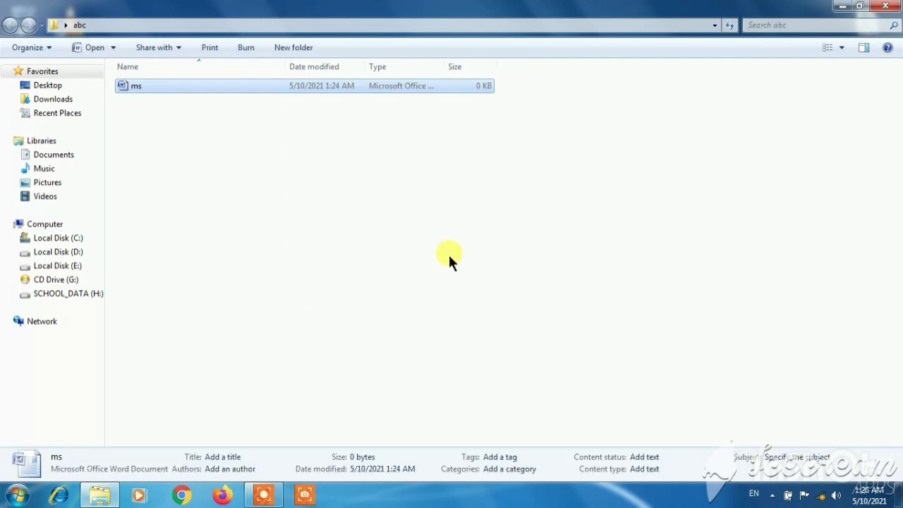
{"action": "left_click", "coordinate": [886, 6]}
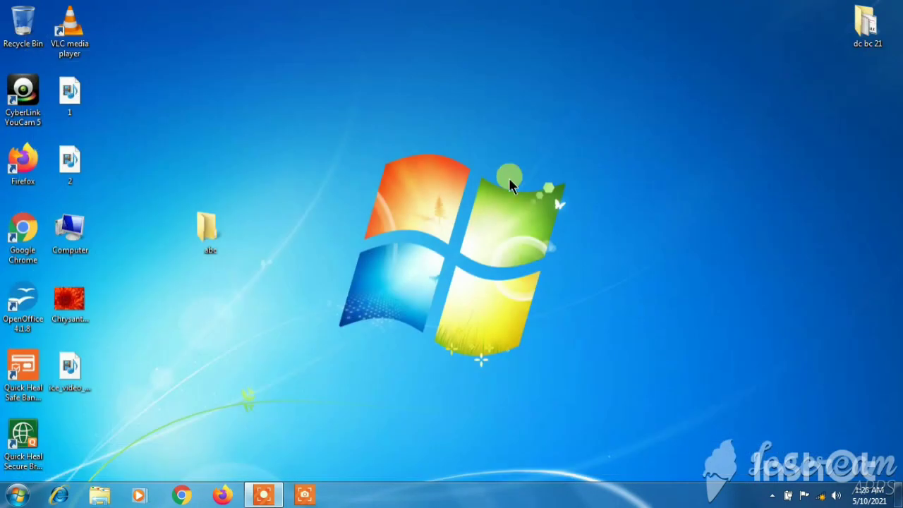
View the properties of the "abc" folder on the desktop and close the dialog
{"action": "right_click", "coordinate": [221, 236]}
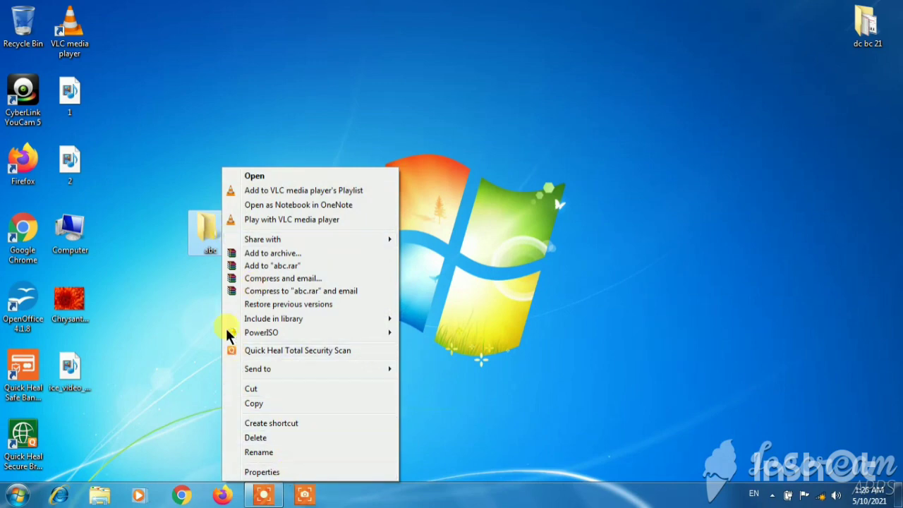
{"action": "left_click", "coordinate": [291, 473]}
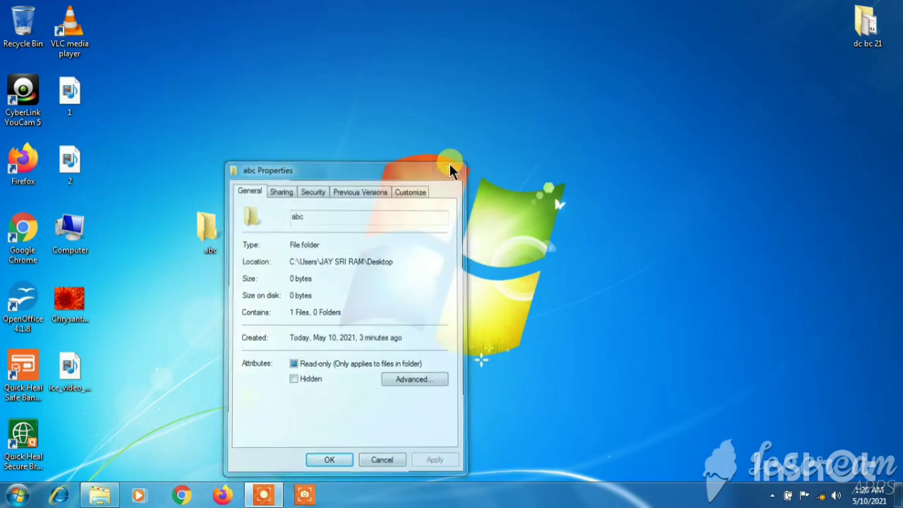
{"action": "left_click", "coordinate": [450, 164]}
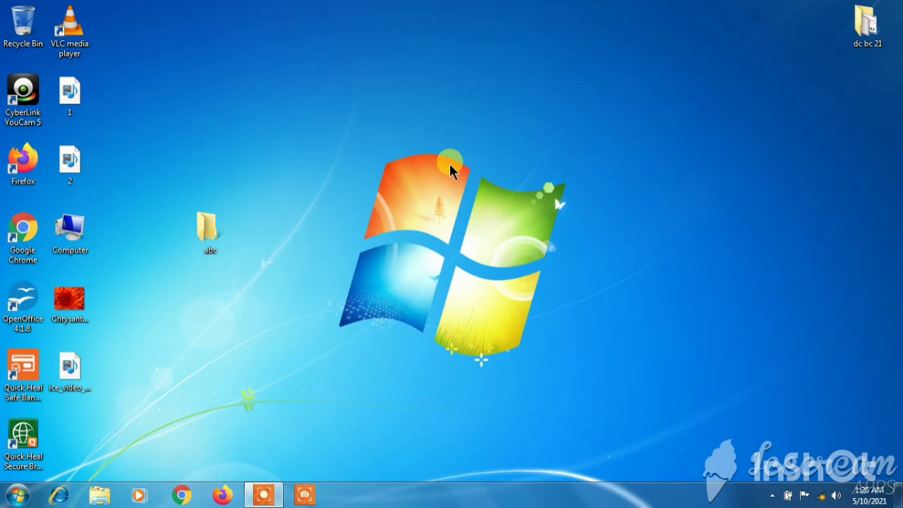
Delete the "abc" folder from the desktop, confirming its move to the Recycle Bin
{"action": "right_click", "coordinate": [217, 233]}
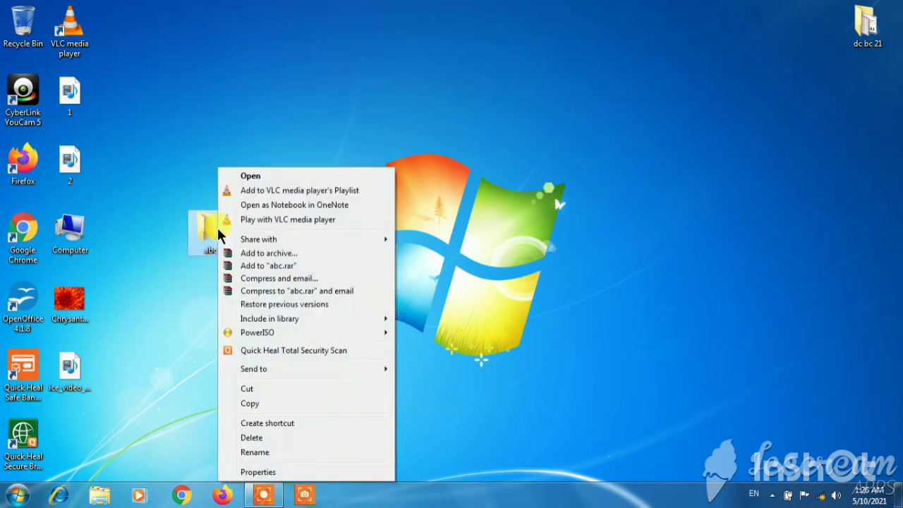
{"action": "left_click", "coordinate": [252, 435]}
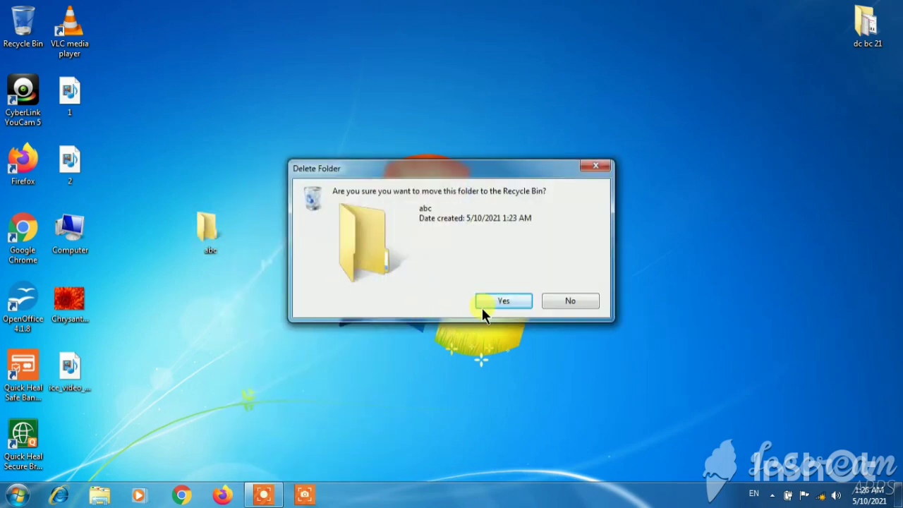
{"action": "left_click", "coordinate": [503, 302]}
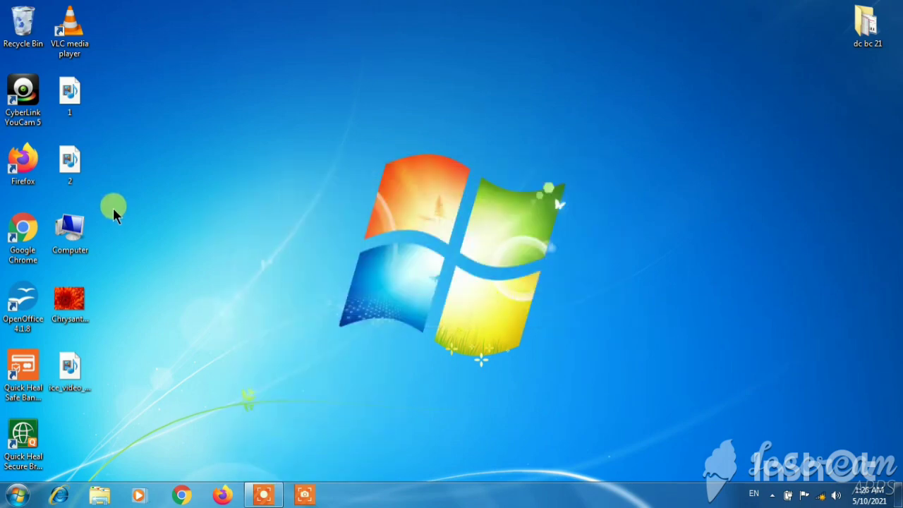
Permanently delete the "abc" folder from the Recycle Bin and close the Recycle Bin window
{"action": "double_click", "coordinate": [26, 32]}
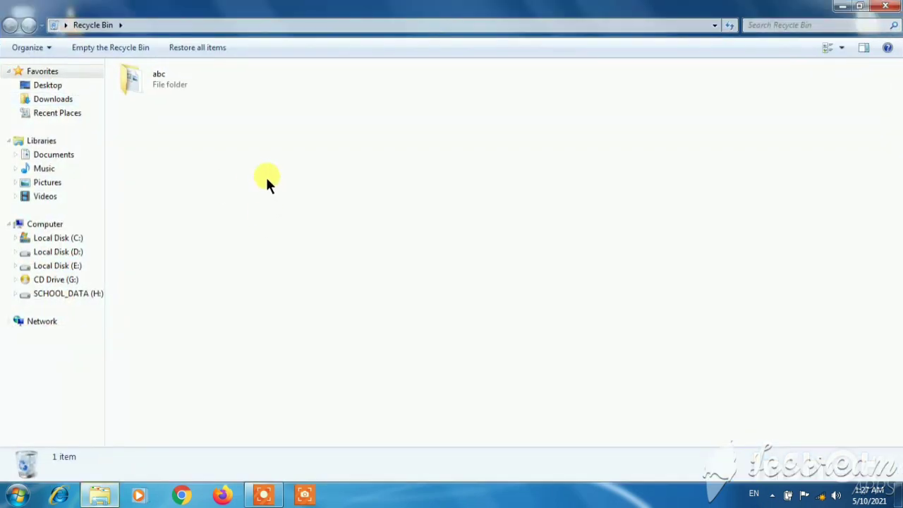
{"action": "right_click", "coordinate": [152, 79]}
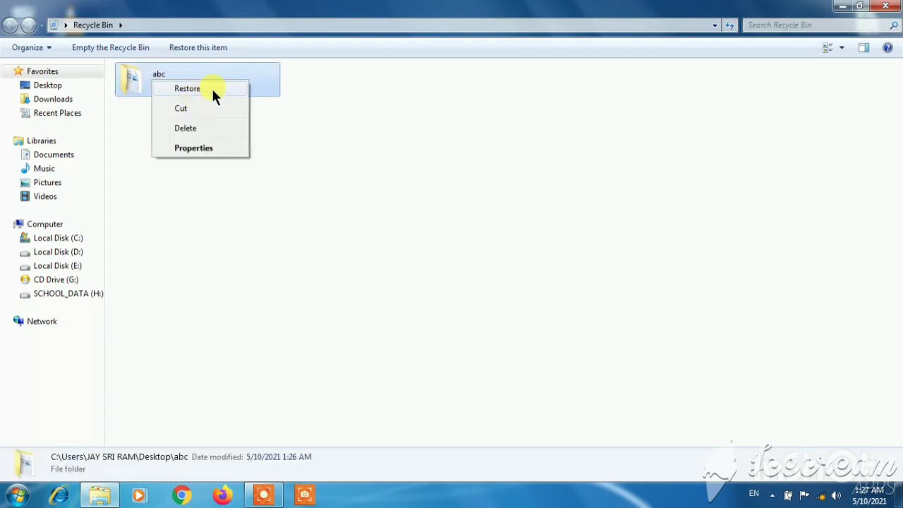
{"action": "left_click", "coordinate": [190, 129]}
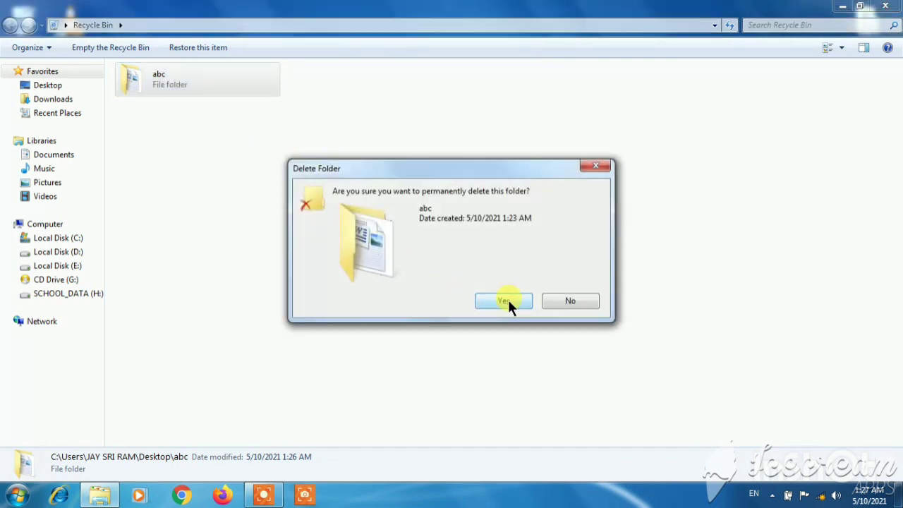
{"action": "left_click", "coordinate": [508, 302]}
{"action": "left_click", "coordinate": [886, 6]}
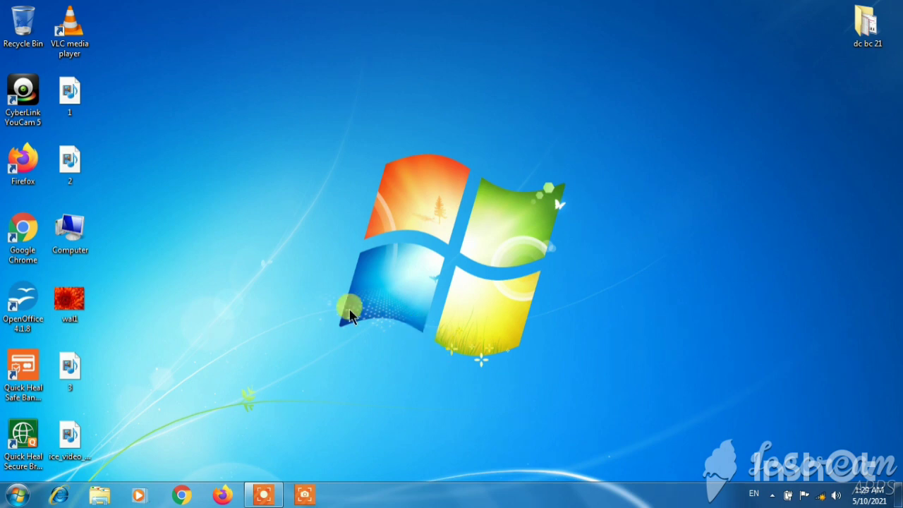
Search the Start menu for "access" and launch Access 2013 from the results
{"action": "left_click", "coordinate": [21, 498]}
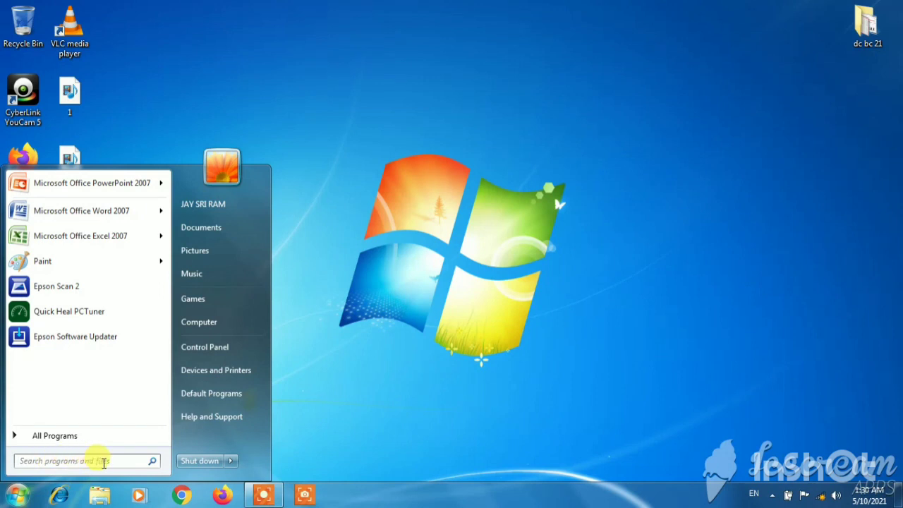
{"action": "left_click", "coordinate": [23, 463]}
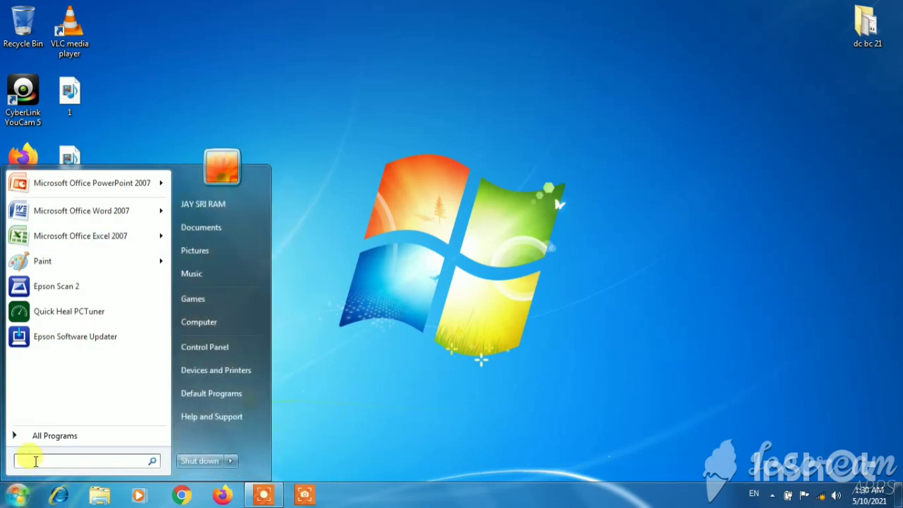
{"action": "type", "text": "acc"}
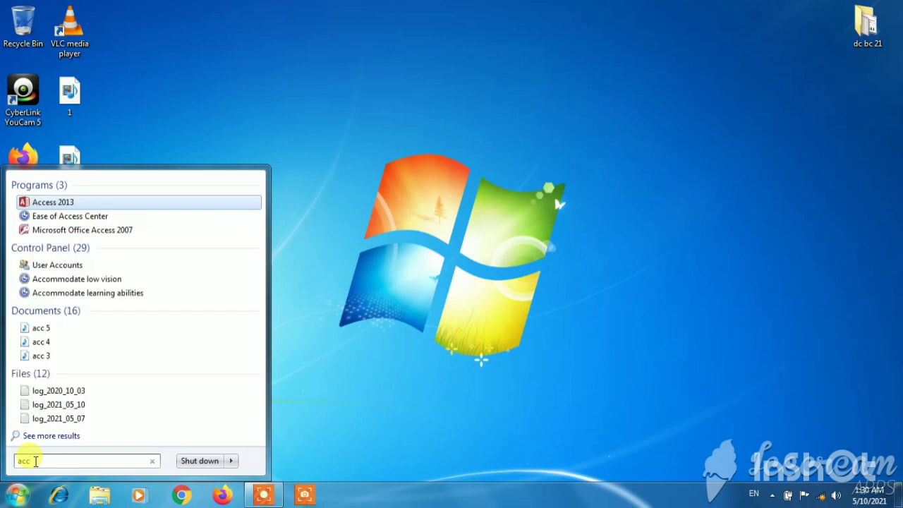
{"action": "type", "text": "ess"}
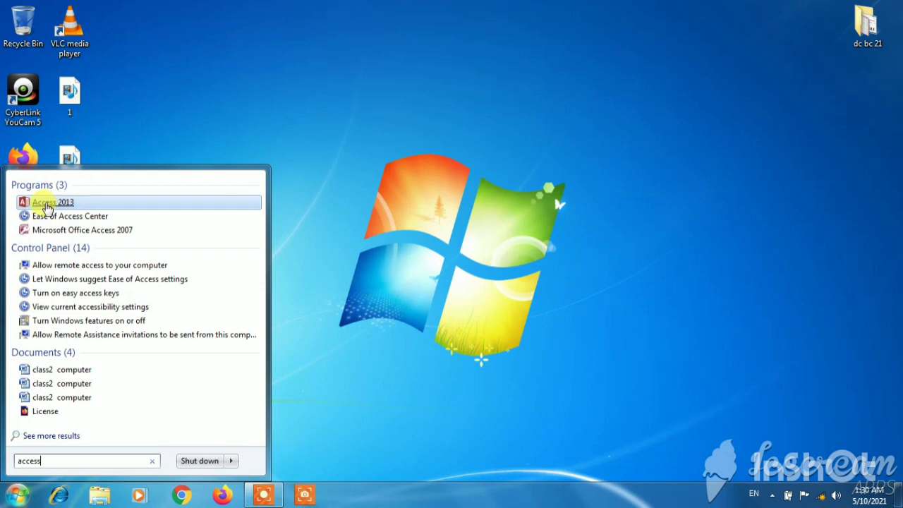
{"action": "left_click", "coordinate": [45, 202]}
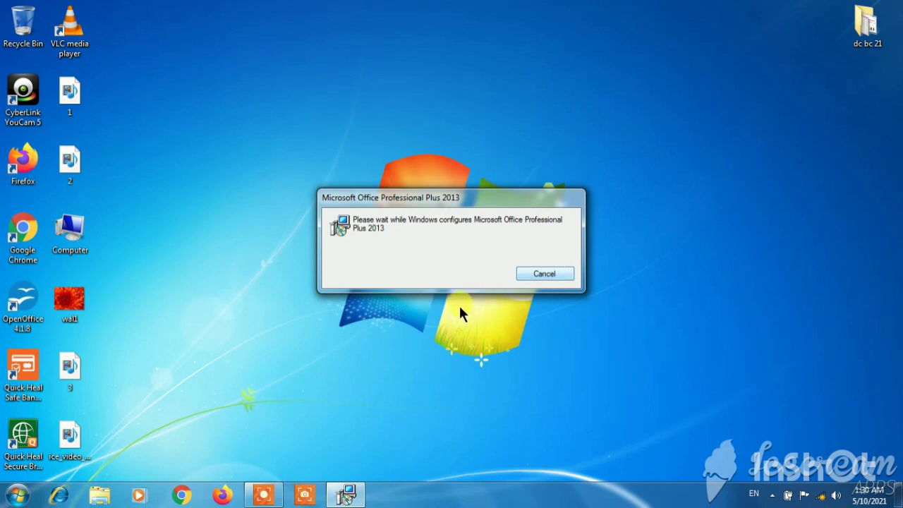
Try to cancel the Microsoft Office Professional Plus 2013 configuration and shift its progress window aside
{"action": "left_click", "coordinate": [559, 273]}
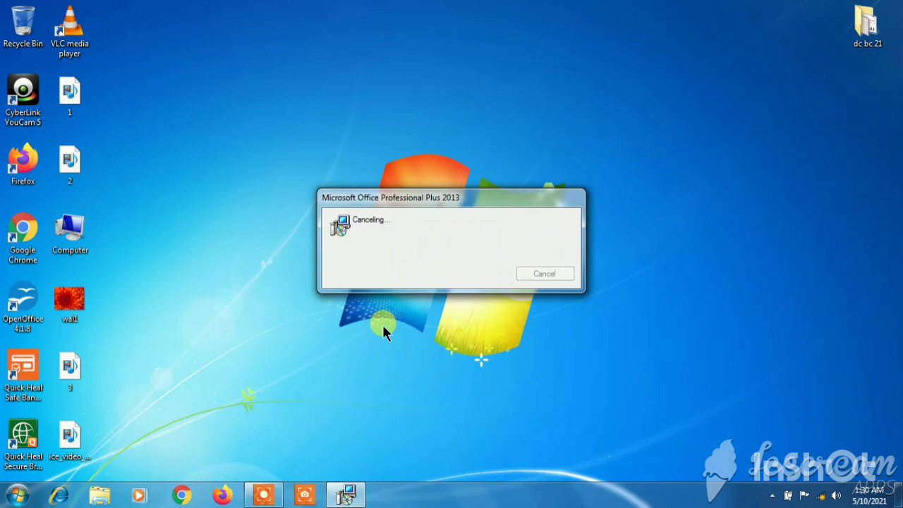
{"action": "left_click", "coordinate": [18, 499]}
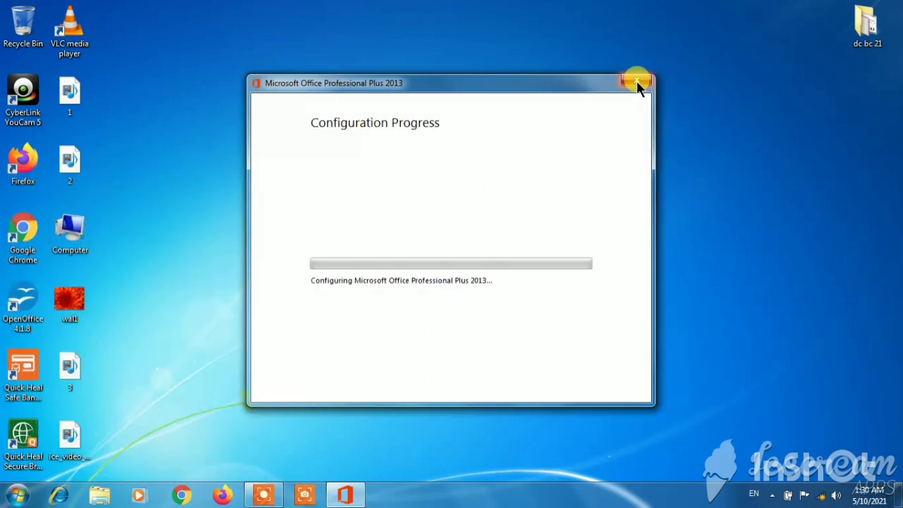
{"action": "left_click_drag", "start_coordinate": [564, 89], "coordinate": [621, 101]}
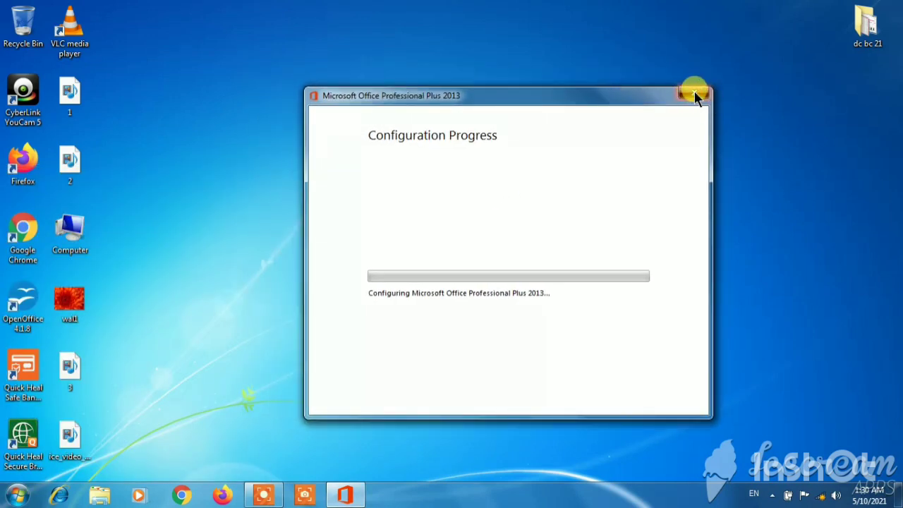
Search the Start menu for "word", open Microsoft Office Word 2007 from the results, and close it
{"action": "left_click", "coordinate": [18, 494]}
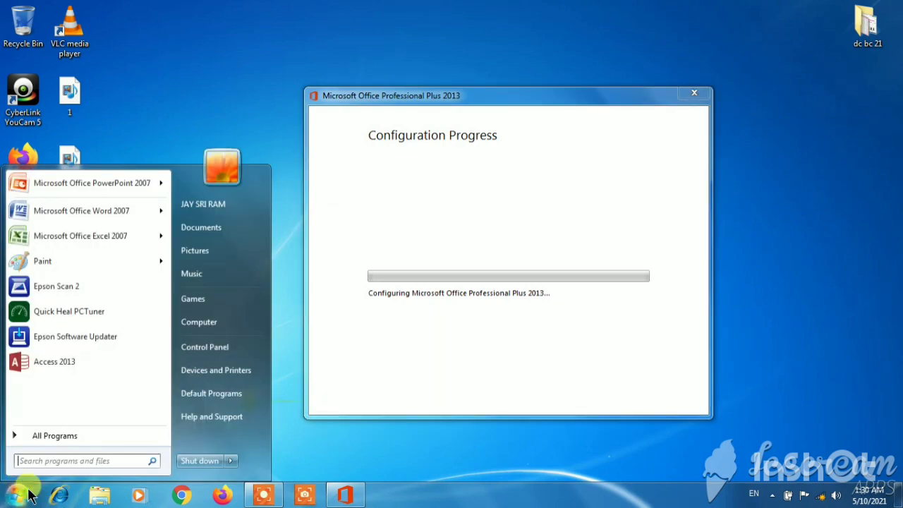
{"action": "left_click", "coordinate": [51, 462]}
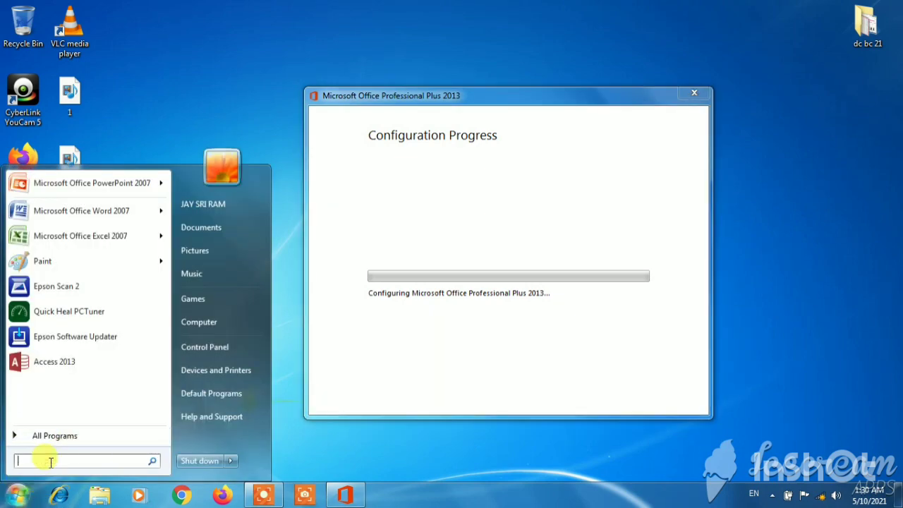
{"action": "type", "text": "word"}
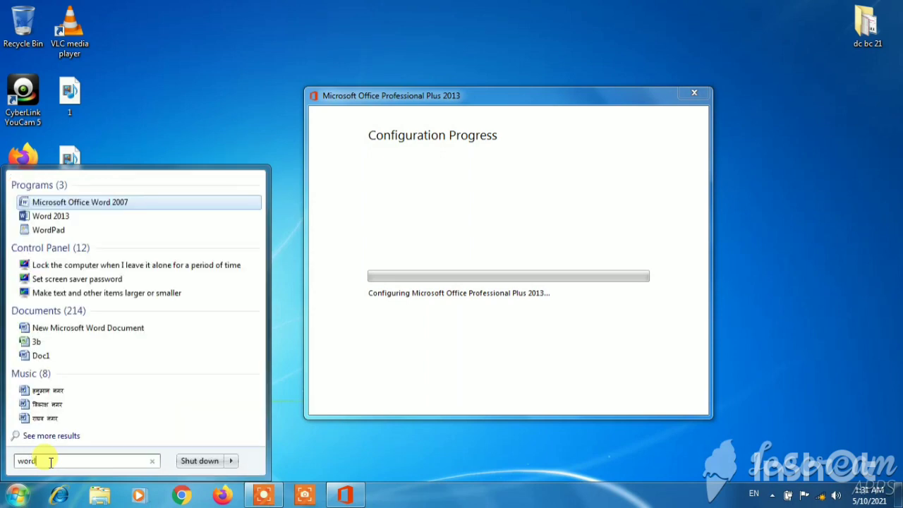
{"action": "left_click", "coordinate": [84, 202]}
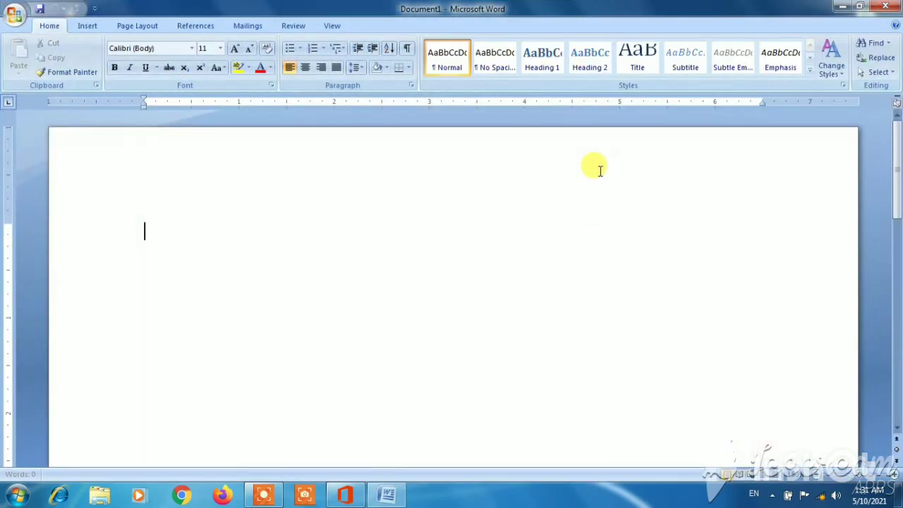
{"action": "left_click", "coordinate": [890, 13]}
Search the Start menu for "wal1", open the found picture in Windows Photo Viewer, and close the viewer
{"action": "left_click", "coordinate": [19, 497]}
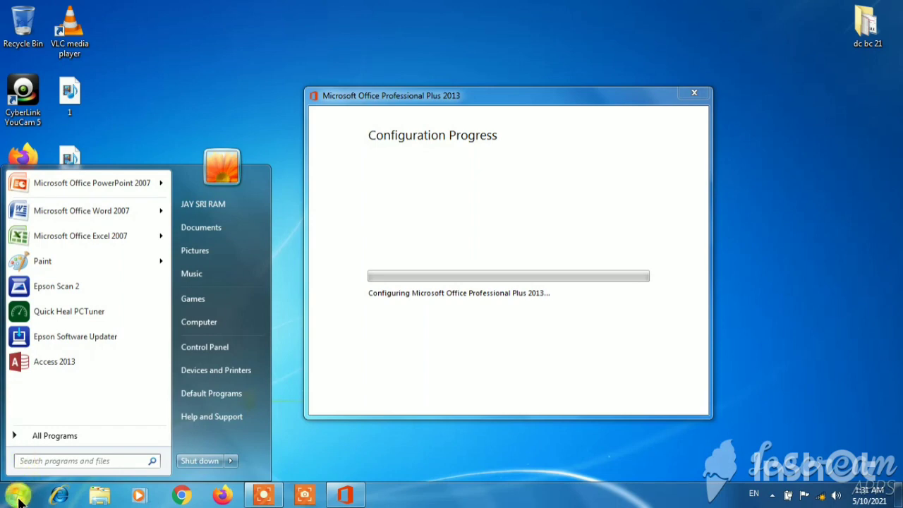
{"action": "left_click", "coordinate": [25, 459]}
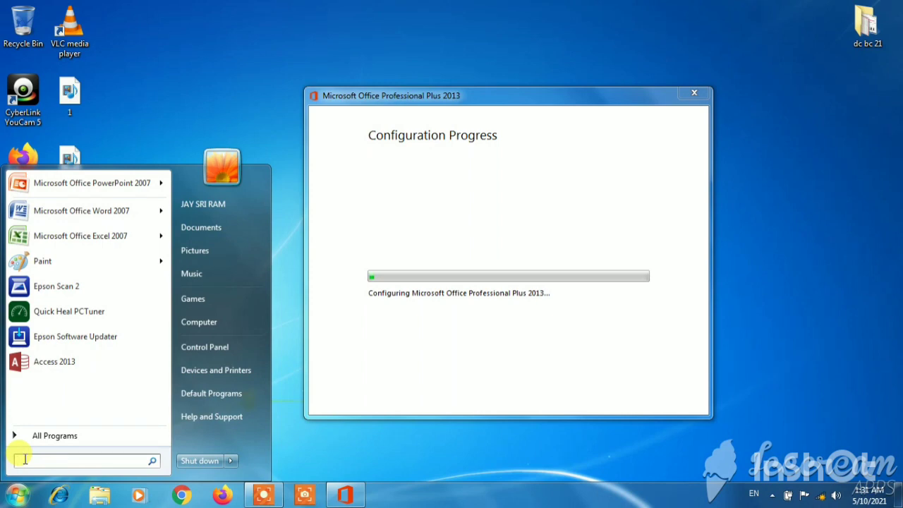
{"action": "type", "text": "wo"}
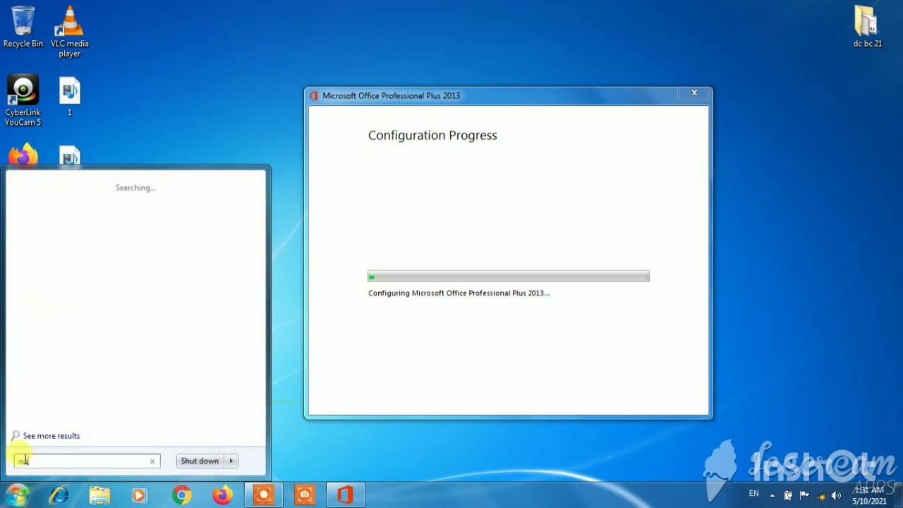
{"action": "type", "text": "r"}
{"action": "type", "text": "1"}
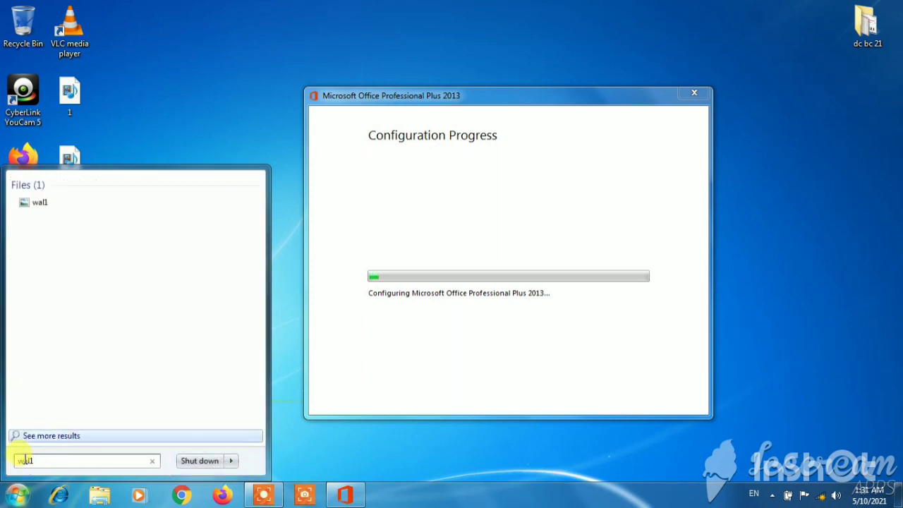
{"action": "left_click", "coordinate": [39, 203]}
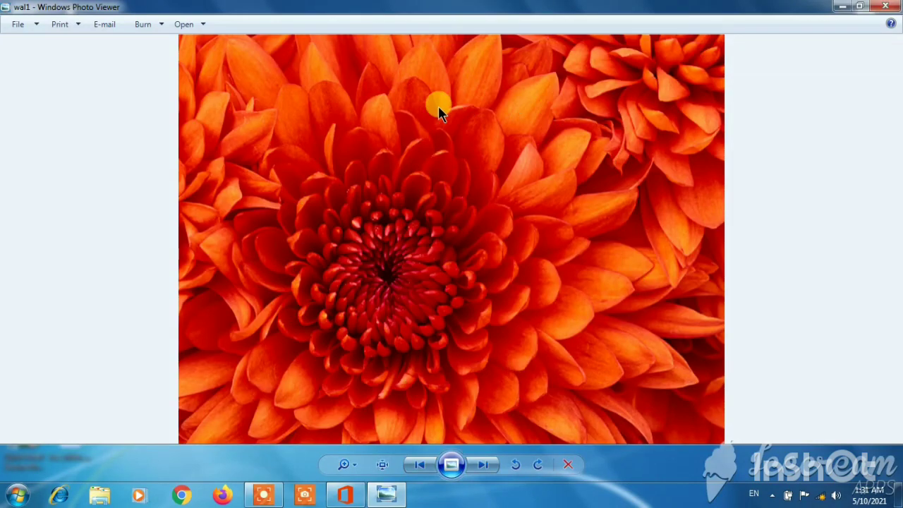
{"action": "left_click", "coordinate": [885, 7]}
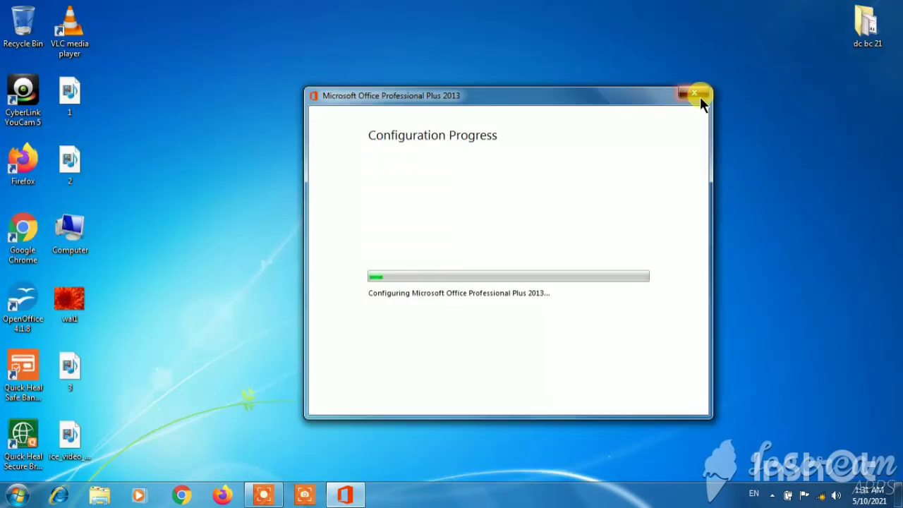
Move the Office configuration window out of the way and select the "wal1" picture on the desktop
{"action": "left_click_drag", "start_coordinate": [619, 98], "coordinate": [707, 480]}
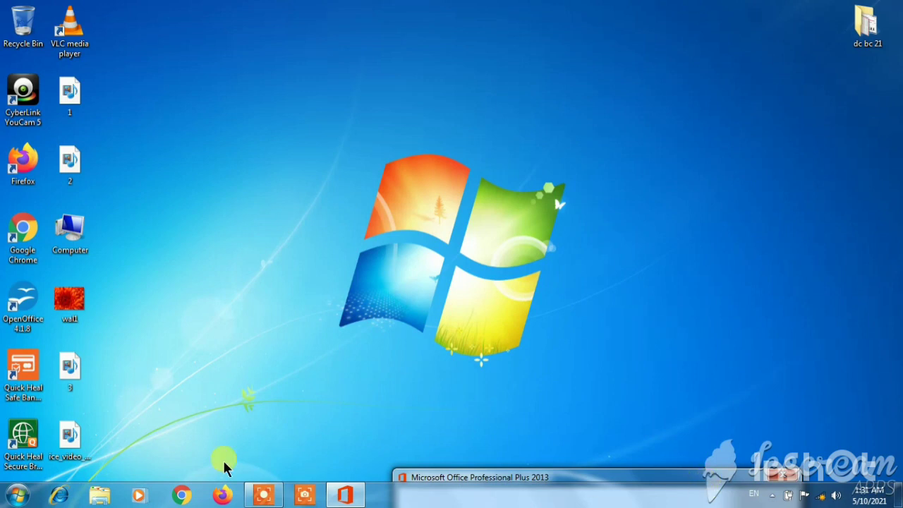
{"action": "left_click", "coordinate": [77, 317]}
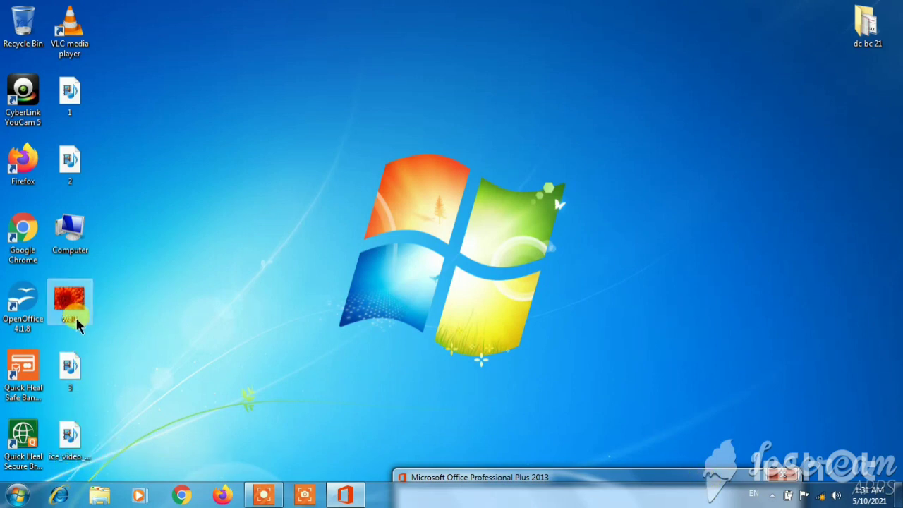